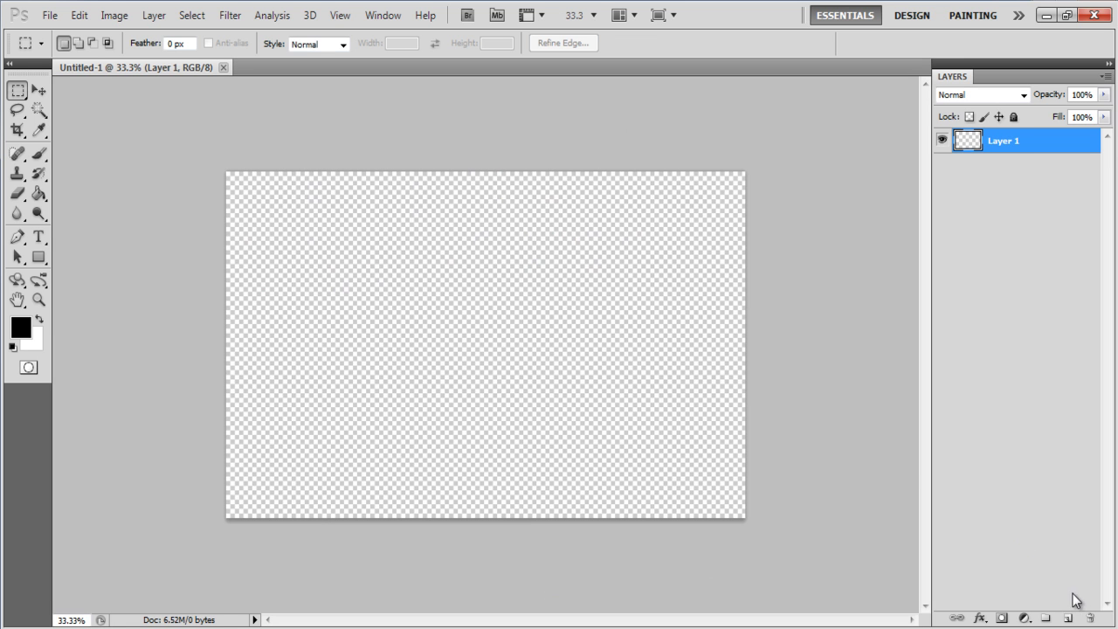
# - Add a new layer named Bokeh Brush and hide Layer 1
pyautogui.click(1069, 618)
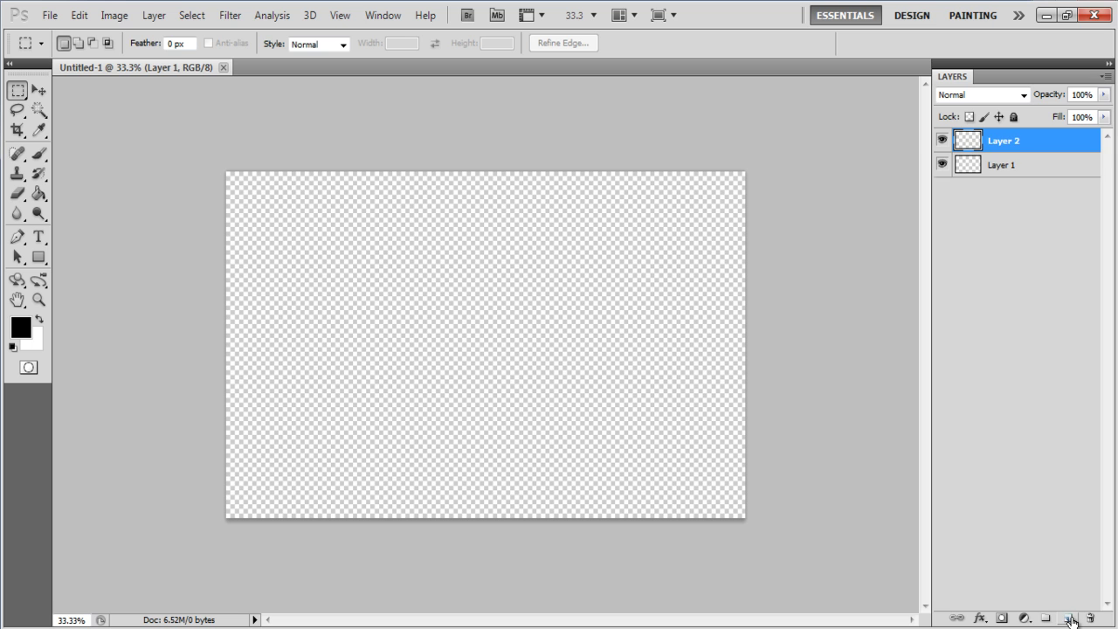
pyautogui.doubleClick(1009, 142)
pyautogui.write('Bokeh Brush')
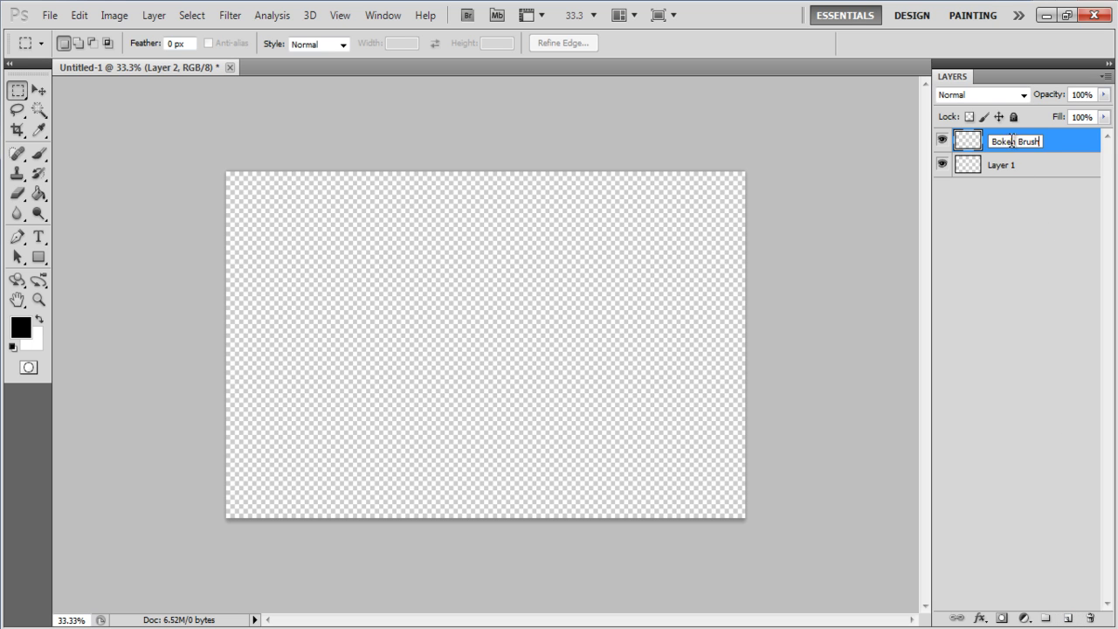
pyautogui.press('Return')
pyautogui.click(945, 164)
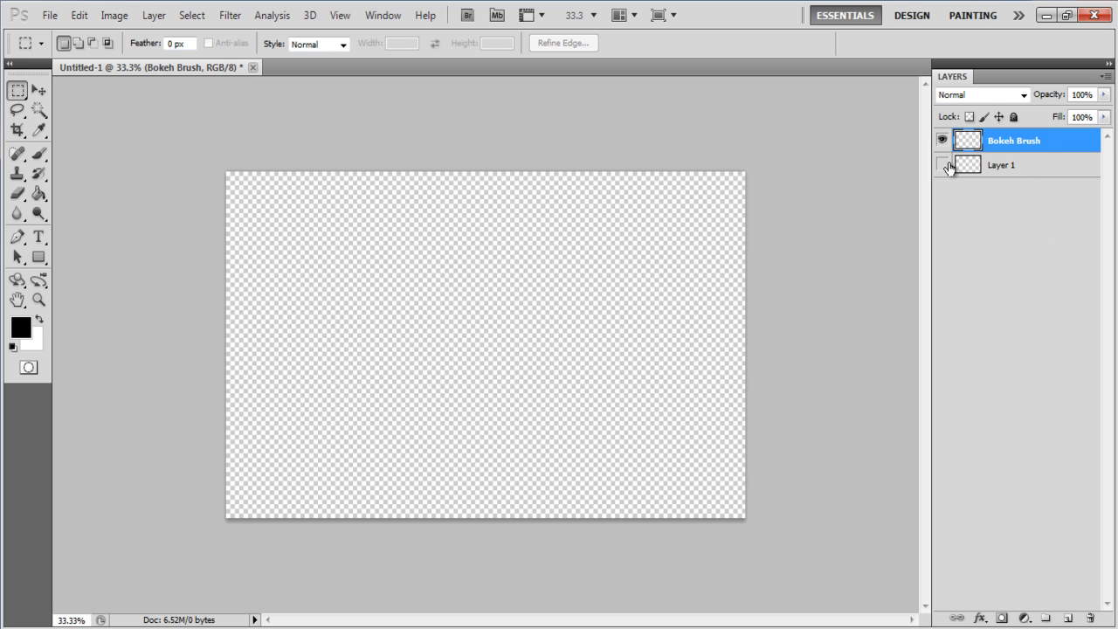
# - Draw a black circle near the canvas centre with the Ellipse Tool and lower its fill to about 50%
pyautogui.moveTo(39, 257); pyautogui.dragTo(100, 283)
pyautogui.moveTo(375, 238); pyautogui.dragTo(532, 397)
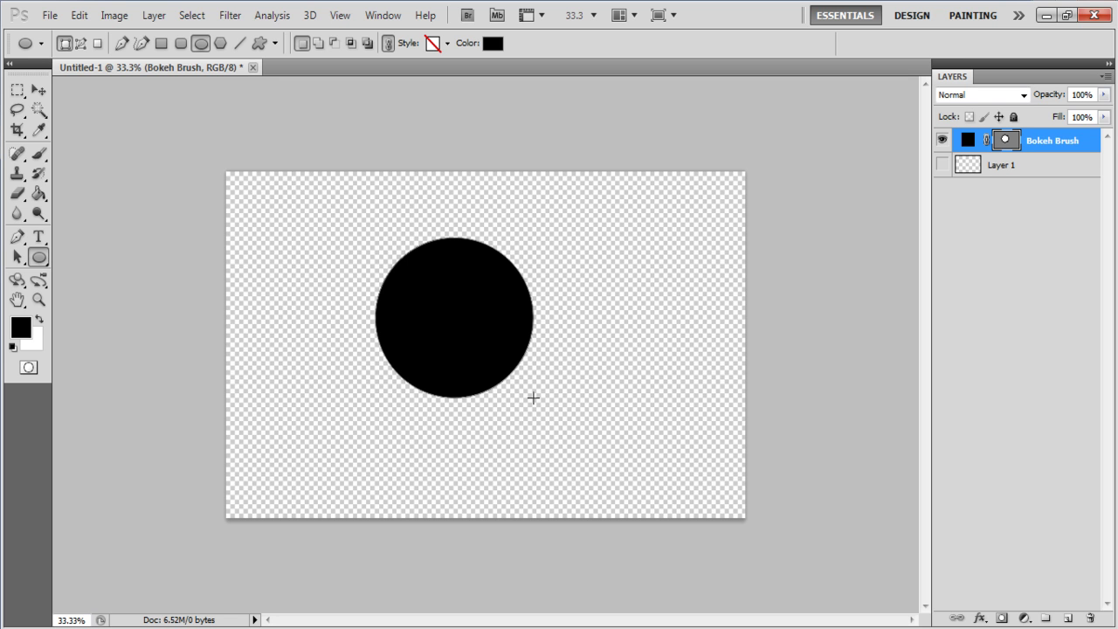
pyautogui.click(1104, 116)
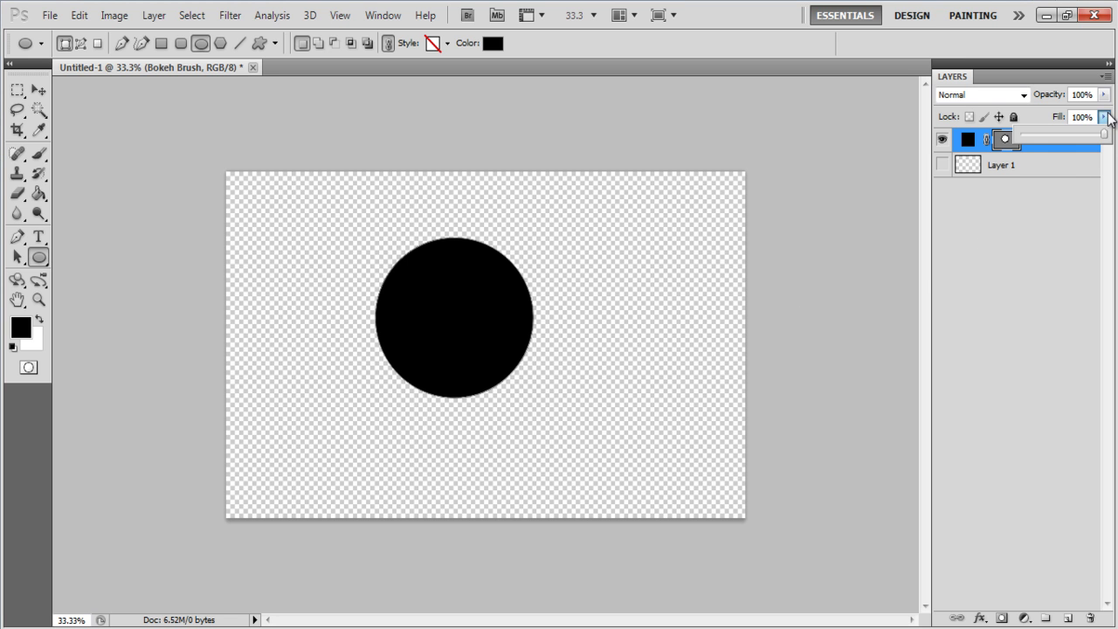
pyautogui.moveTo(1102, 133); pyautogui.dragTo(1066, 134)
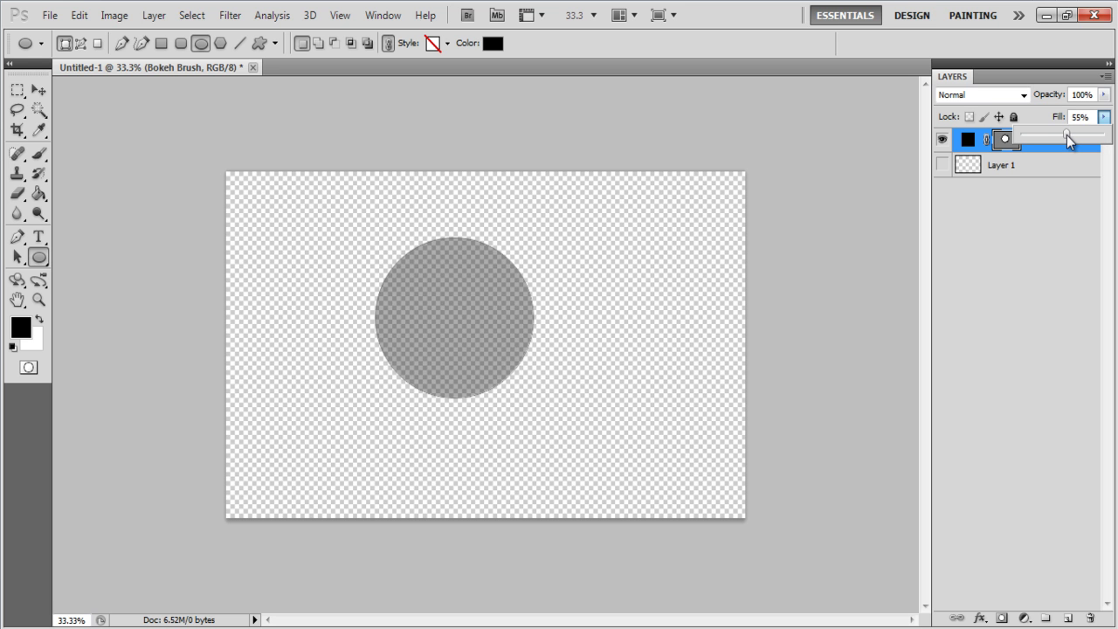
pyautogui.rightClick(1039, 141)
# - Give the Bokeh Brush circle a 10 px black stroke positioned Inside
pyautogui.press('Escape')
pyautogui.press('h')
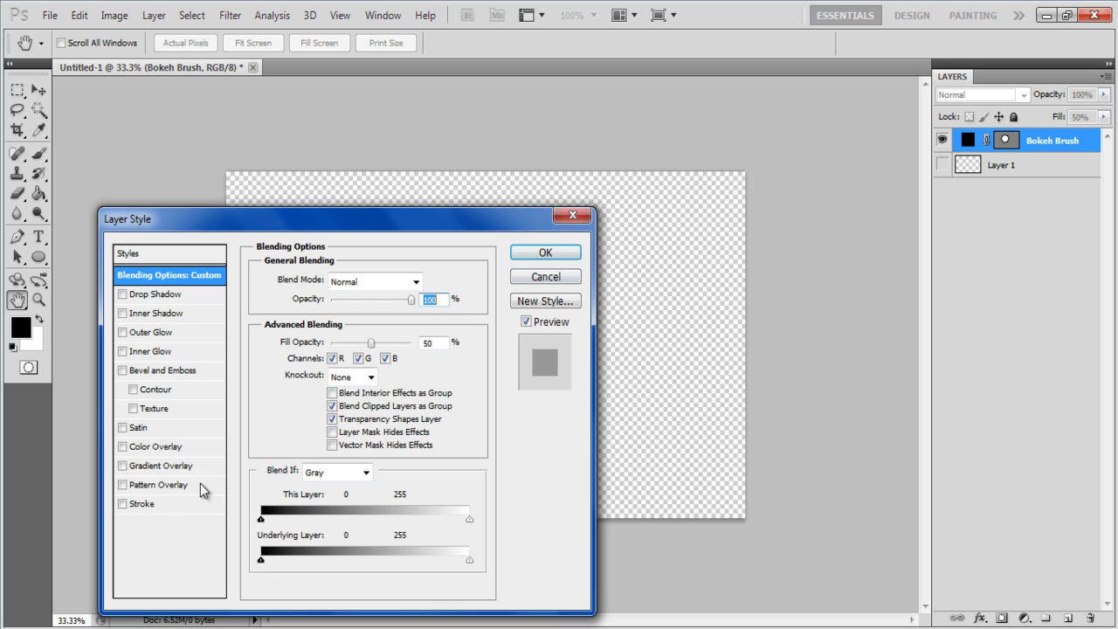
pyautogui.click(149, 505)
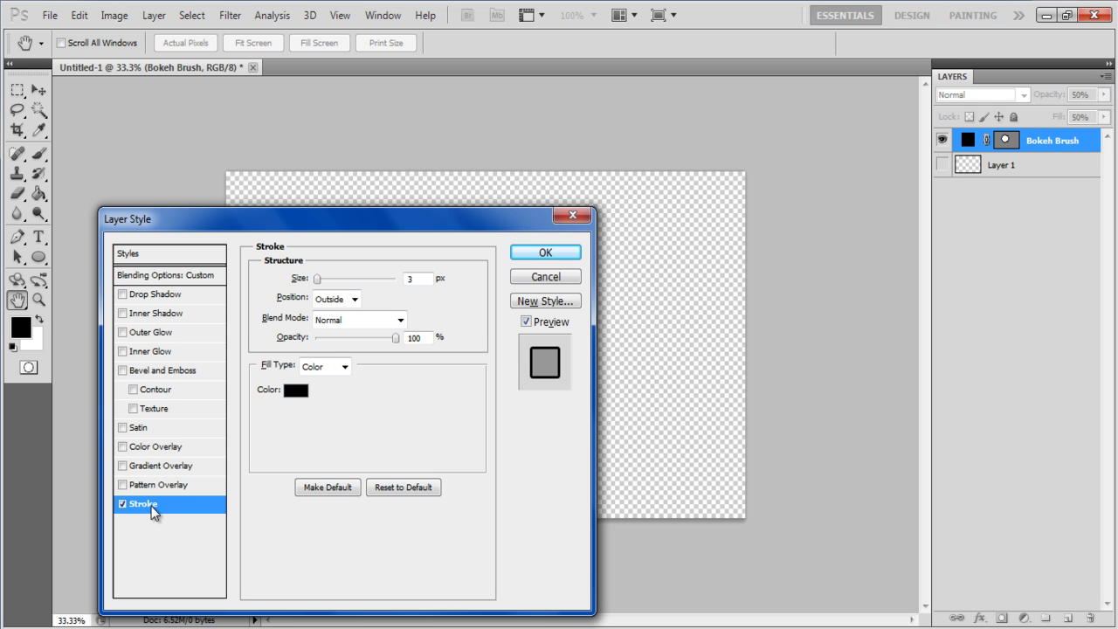
pyautogui.doubleClick(419, 277)
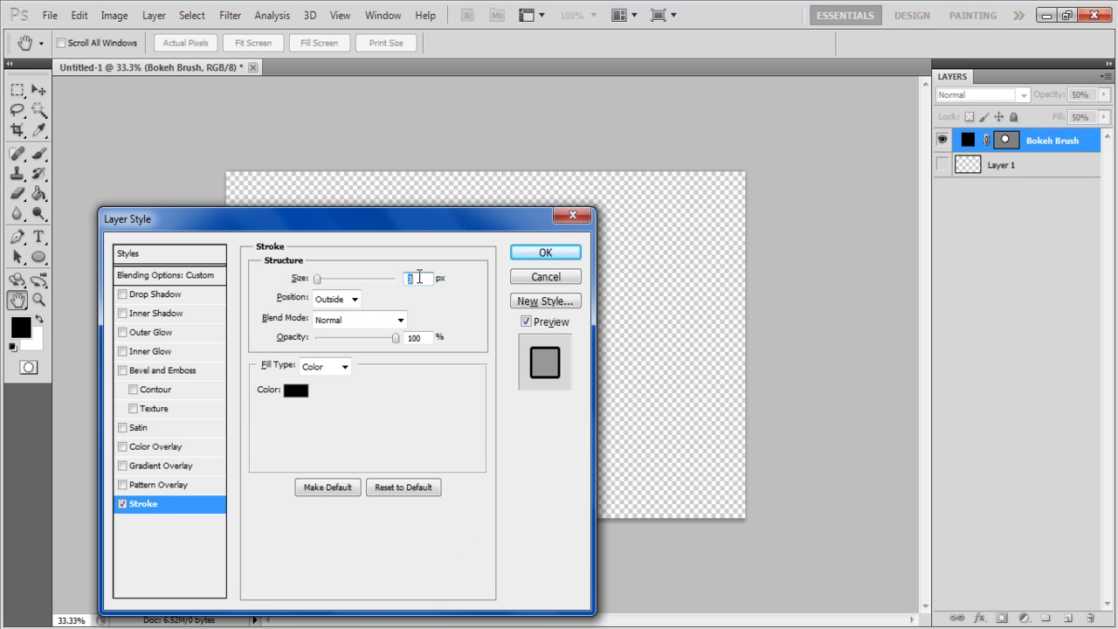
pyautogui.write('10')
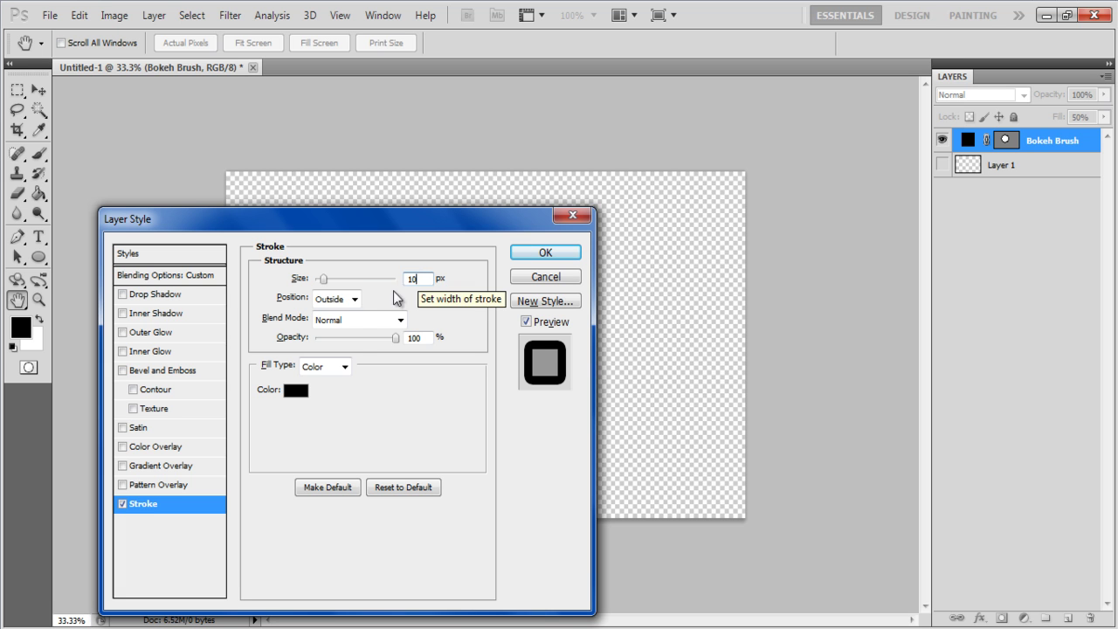
pyautogui.click(355, 299)
pyautogui.click(338, 331)
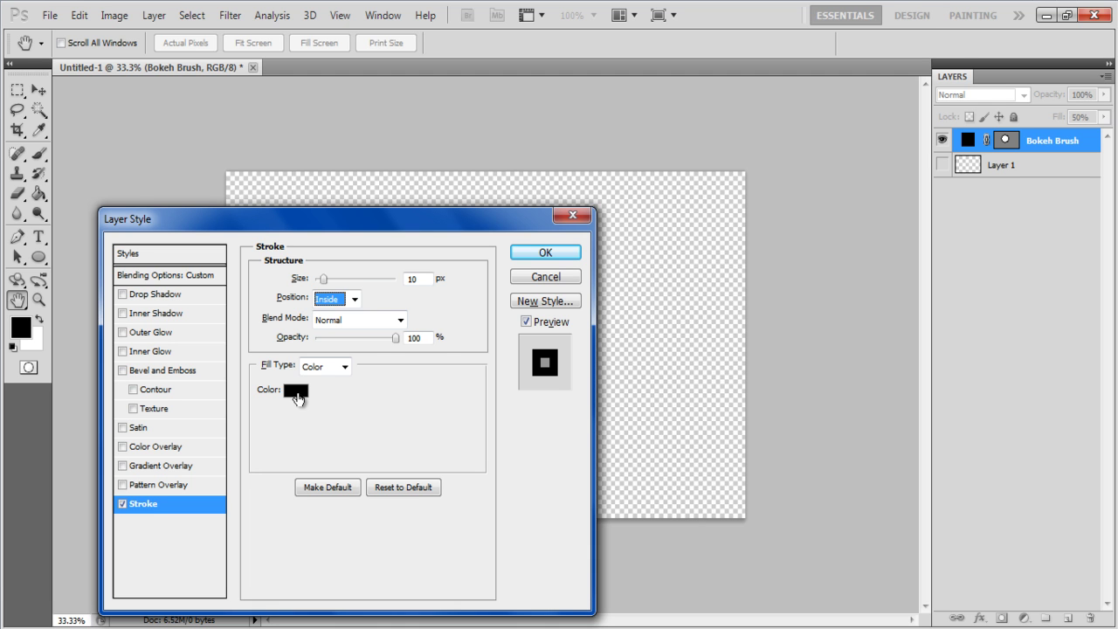
pyautogui.click(541, 254)
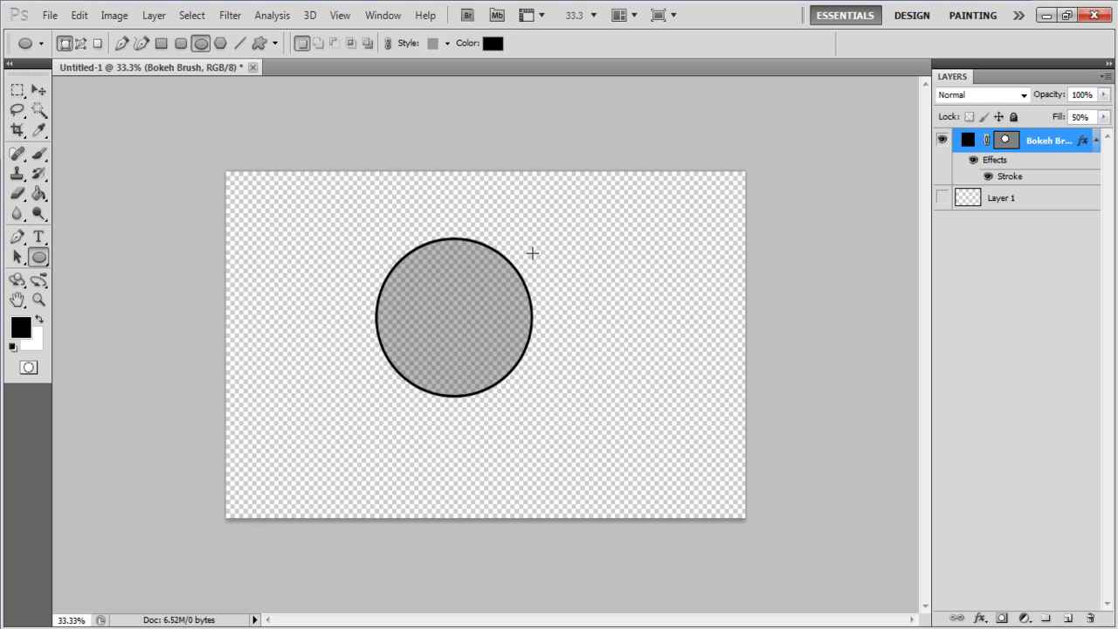
# - Define a brush preset named Bokeh Brush from the circle
pyautogui.click(78, 15)
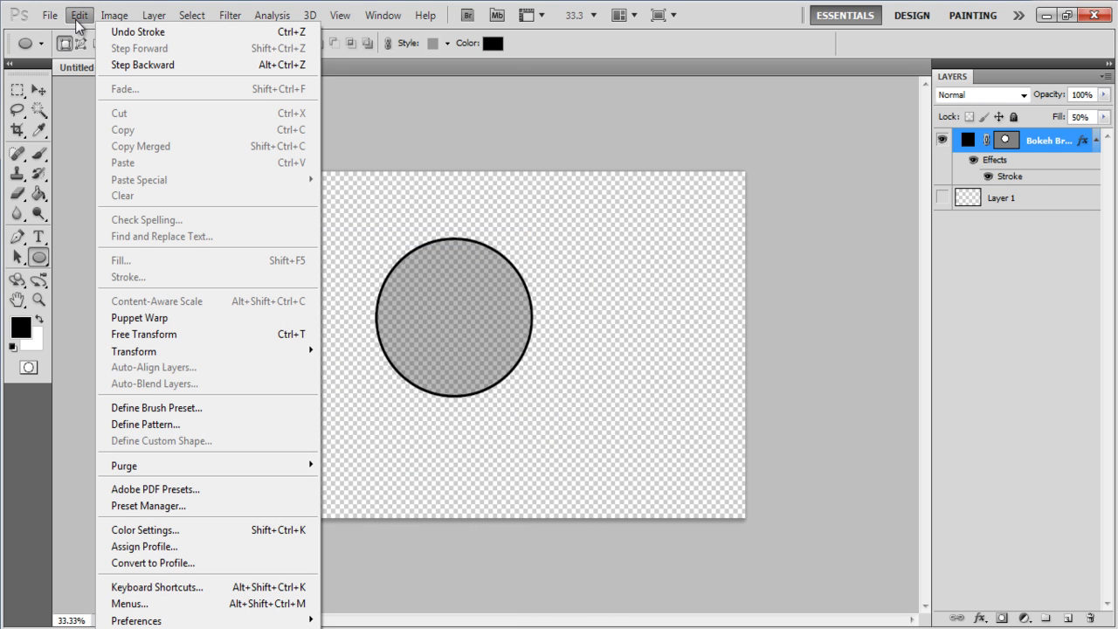
pyautogui.click(167, 408)
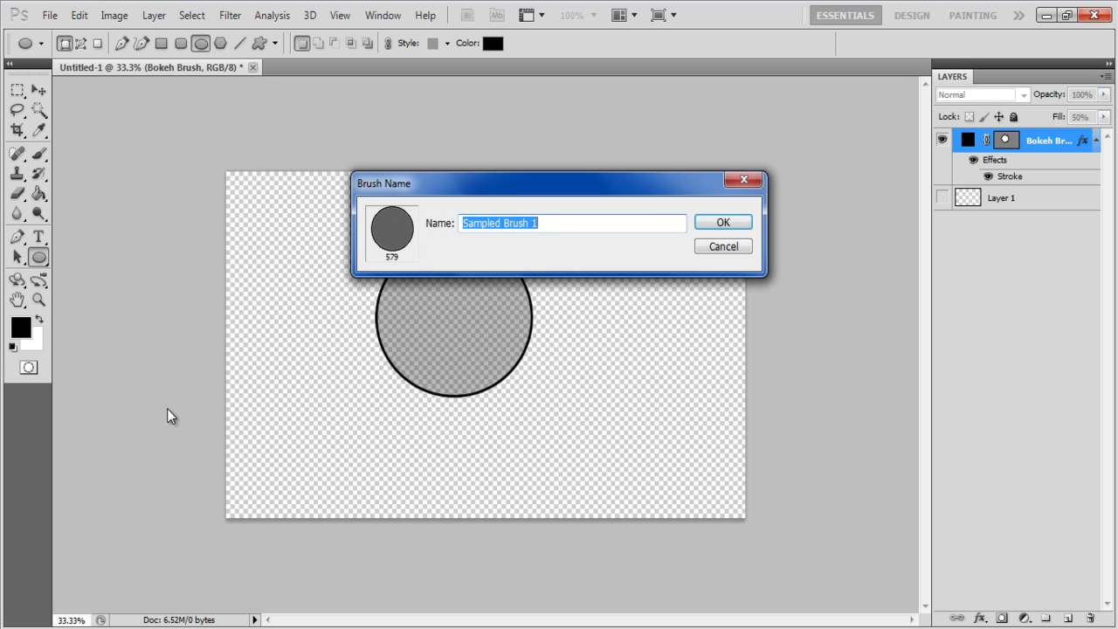
pyautogui.write('Bokeh Brush')
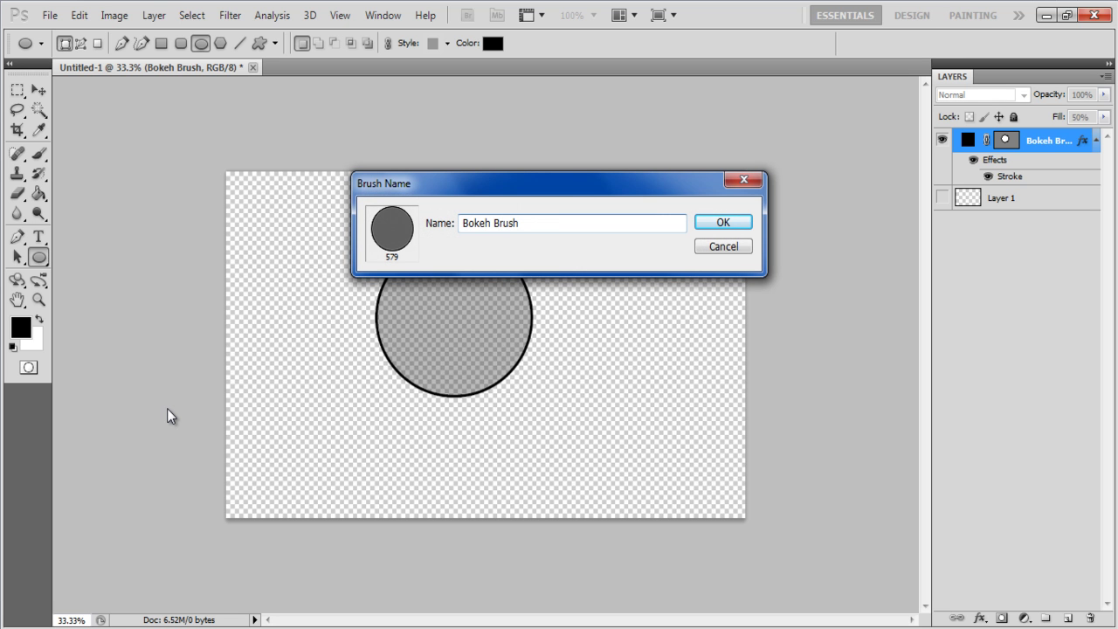
pyautogui.click(734, 222)
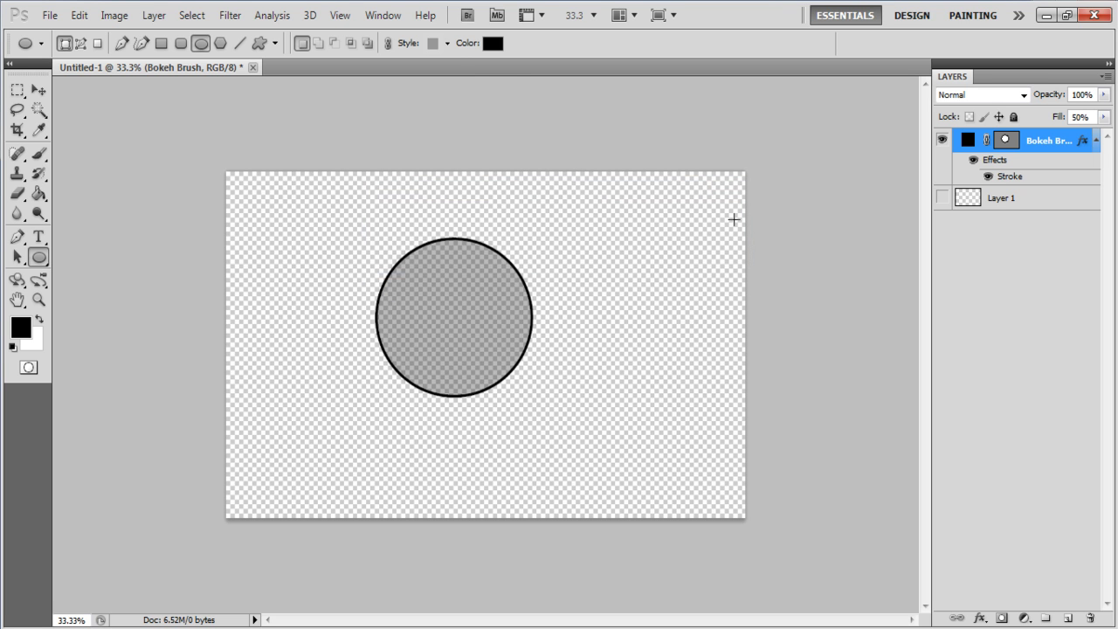
# - Hide the Bokeh Brush layer, then show and select Layer 1
pyautogui.click(942, 140)
pyautogui.click(942, 198)
pyautogui.click(989, 202)
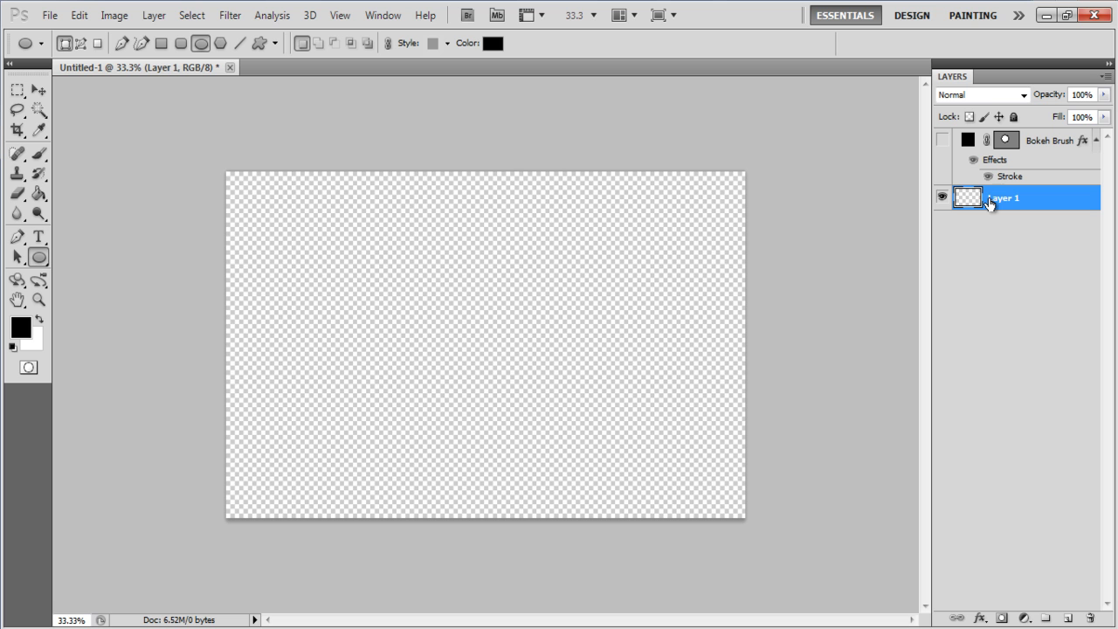
# - Set the foreground colour to #202020 and fill Layer 1 with it using the Paint Bucket
pyautogui.click(25, 330)
pyautogui.click(758, 420)
pyautogui.write('202020')
pyautogui.press('Return')
pyautogui.press('u')
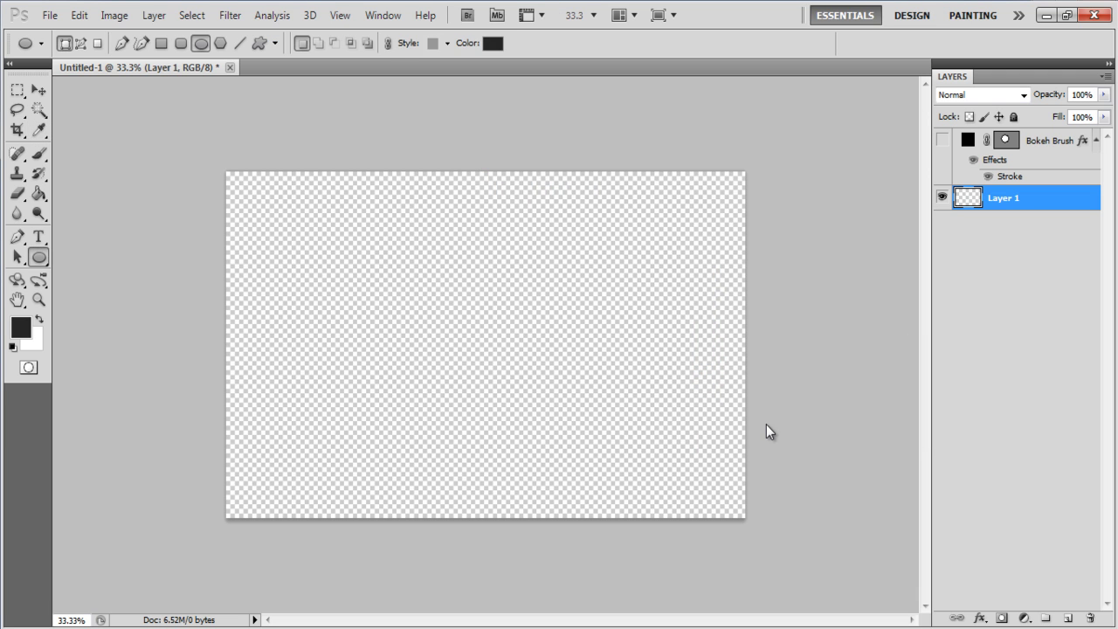
pyautogui.click(38, 193)
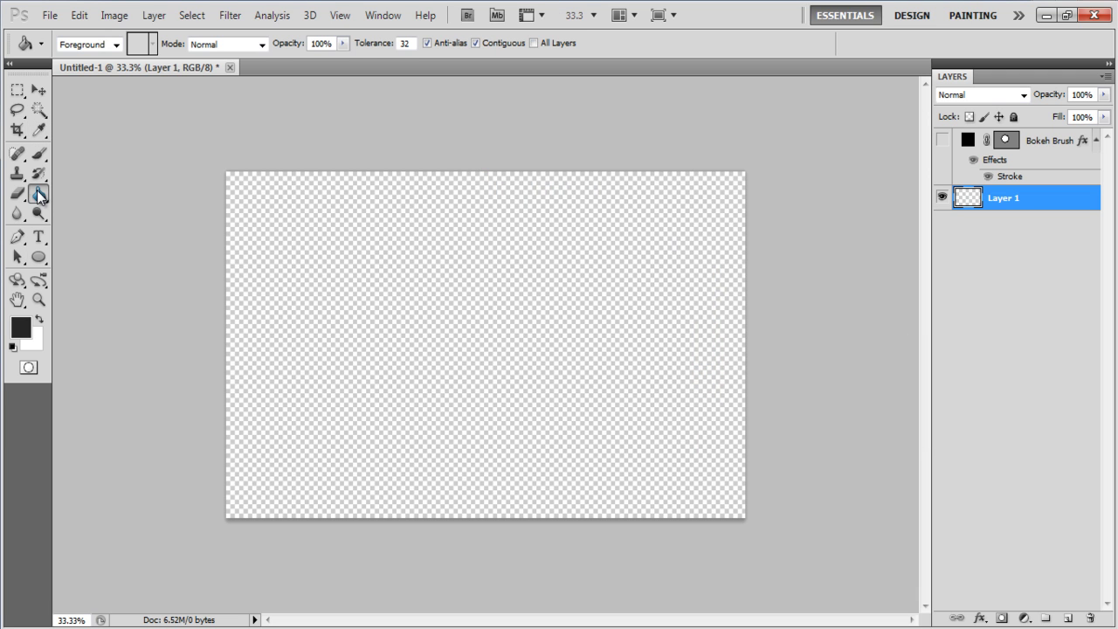
pyautogui.click(343, 265)
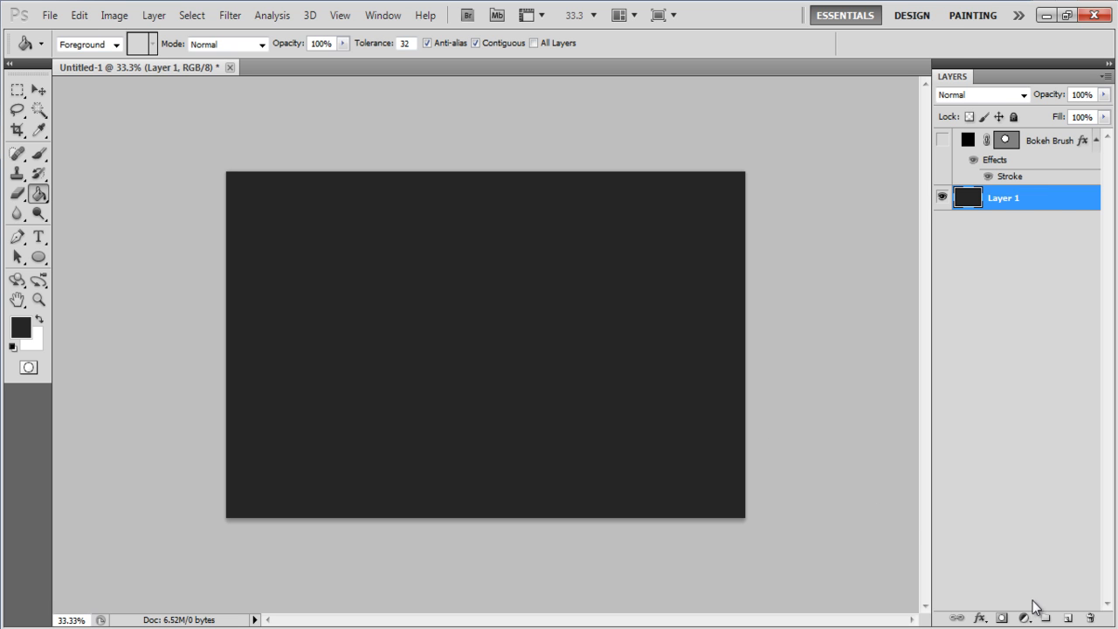
# - Add a new layer above Layer 1, fill it dark grey and name it Color Layer
pyautogui.click(1067, 618)
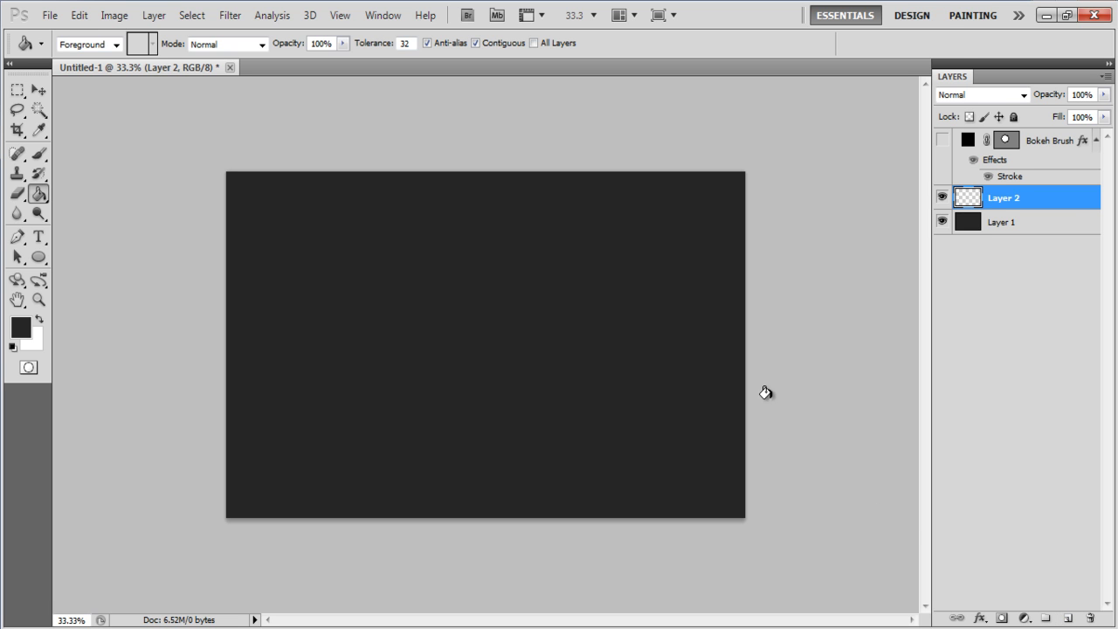
pyautogui.click(626, 312)
pyautogui.write('Color Layer')
pyautogui.press('Return')
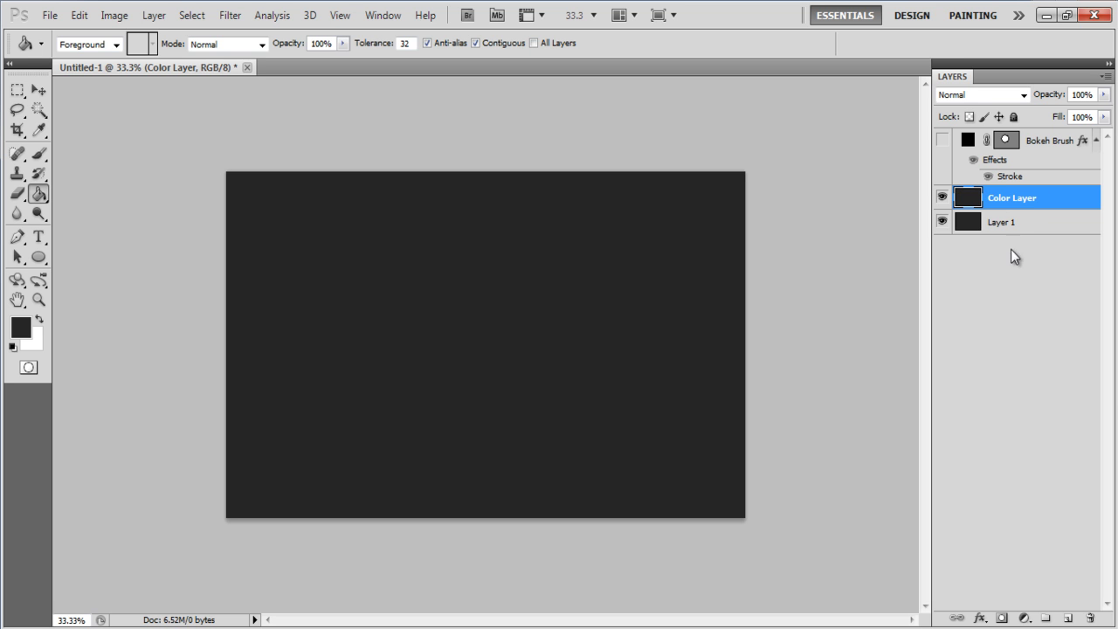
# - Add a Gradient Overlay to Color Layer and insert gradient stops at 31% and 66%
pyautogui.rightClick(1002, 203)
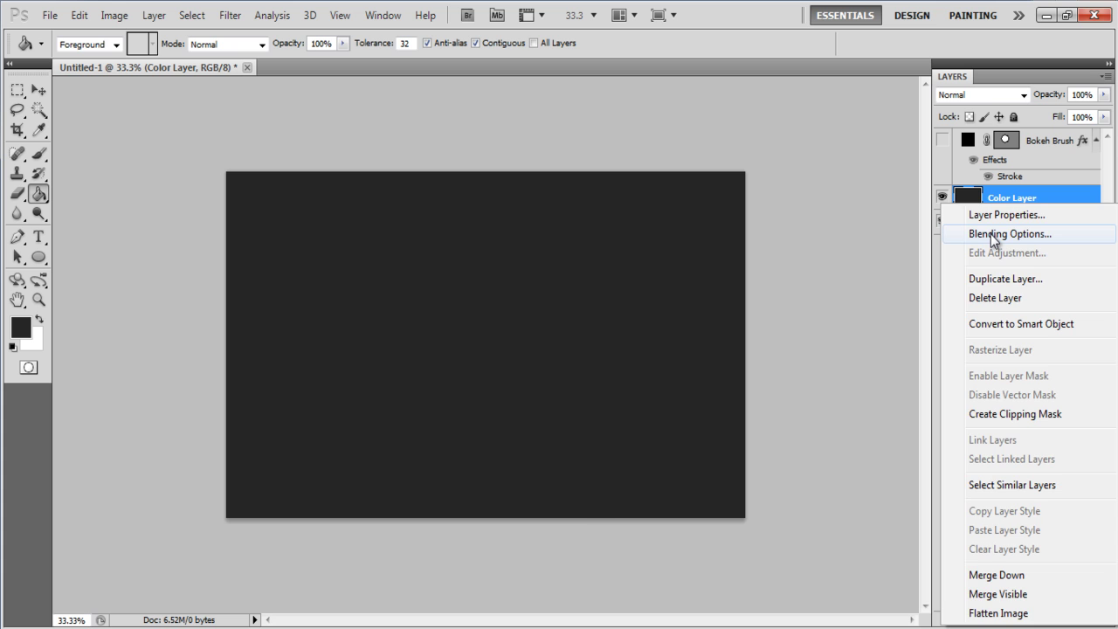
pyautogui.click(991, 234)
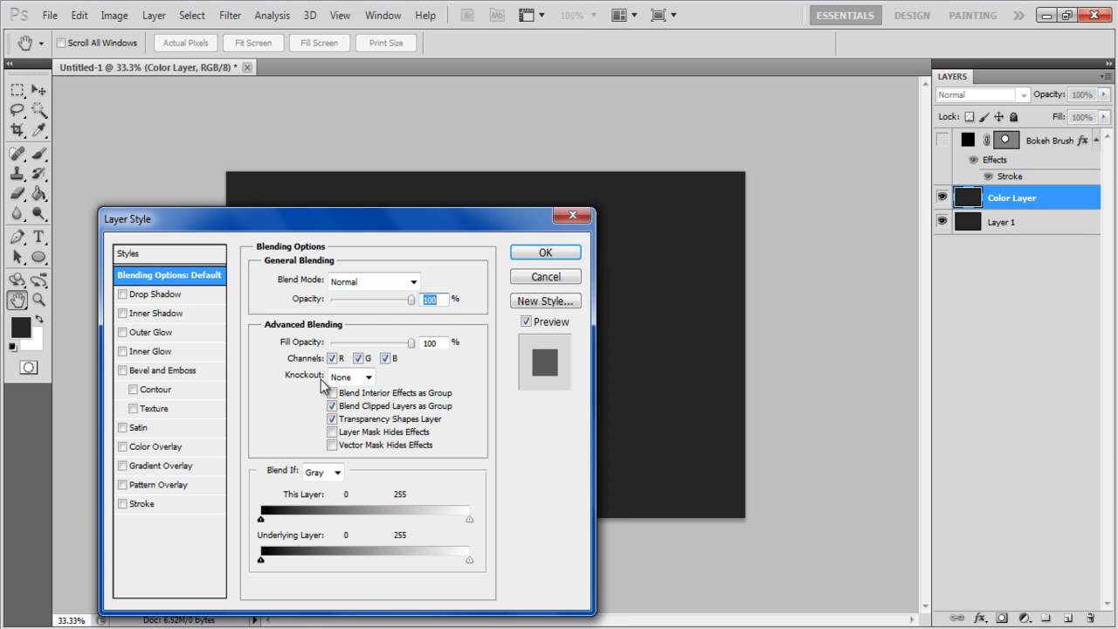
pyautogui.click(170, 469)
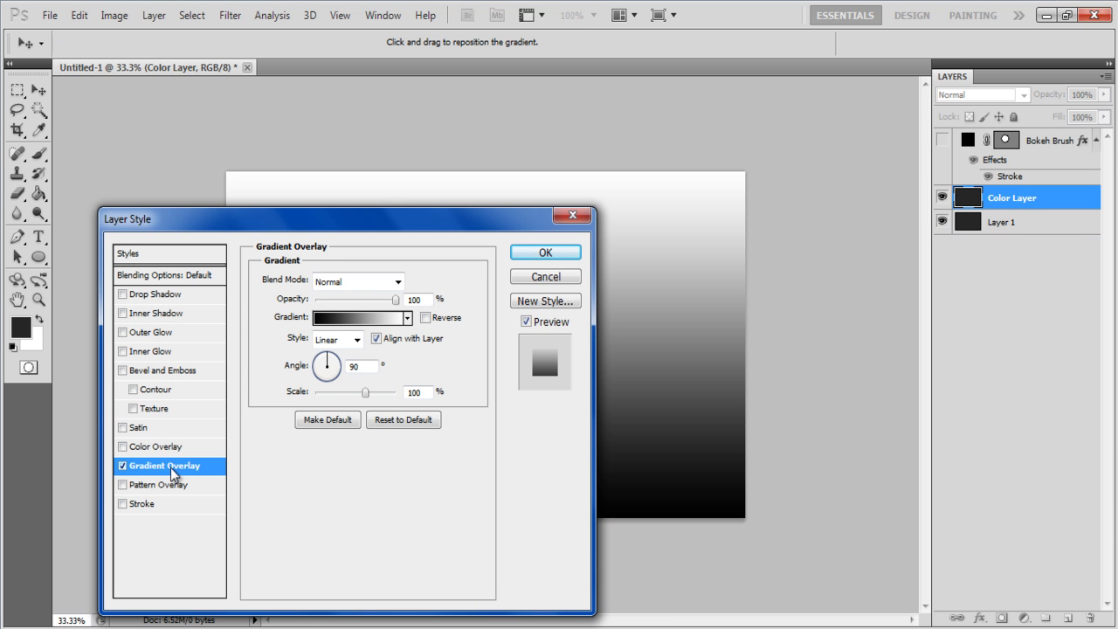
pyautogui.click(358, 317)
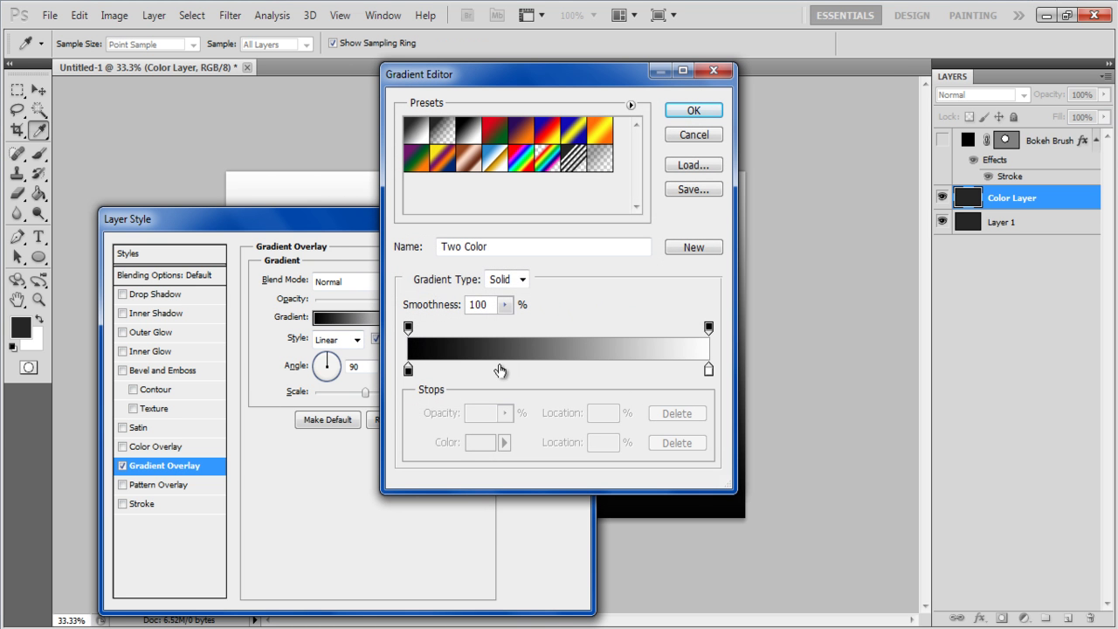
pyautogui.click(500, 370)
pyautogui.click(607, 369)
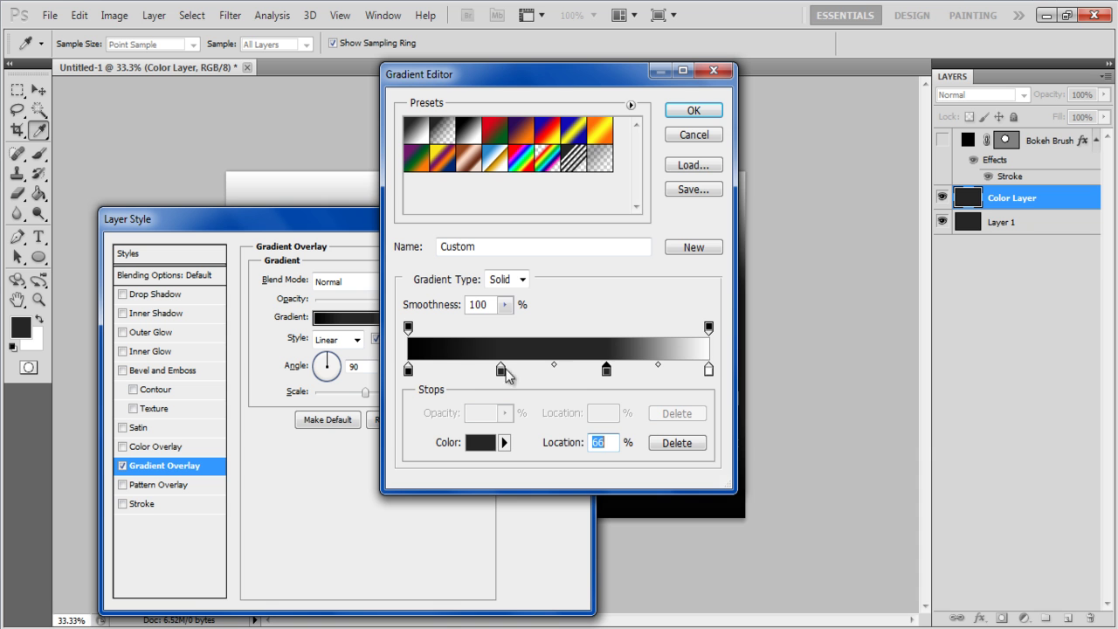
# - Make the first gradient stop bright green and the 31% stop cyan 04eaf8
pyautogui.doubleClick(416, 374)
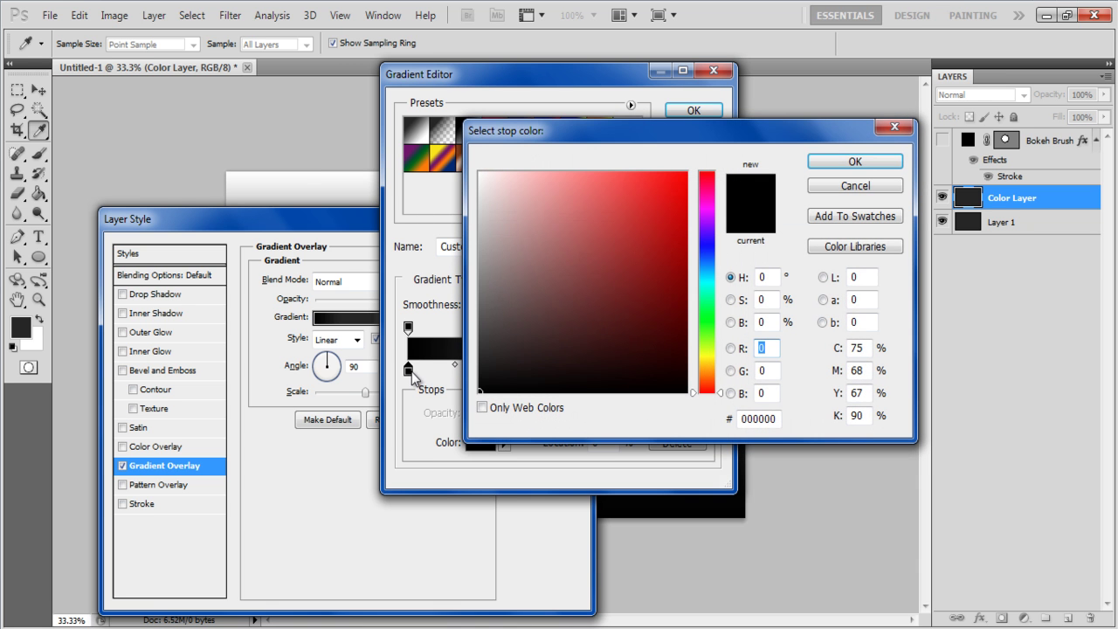
pyautogui.click(707, 317)
pyautogui.click(684, 178)
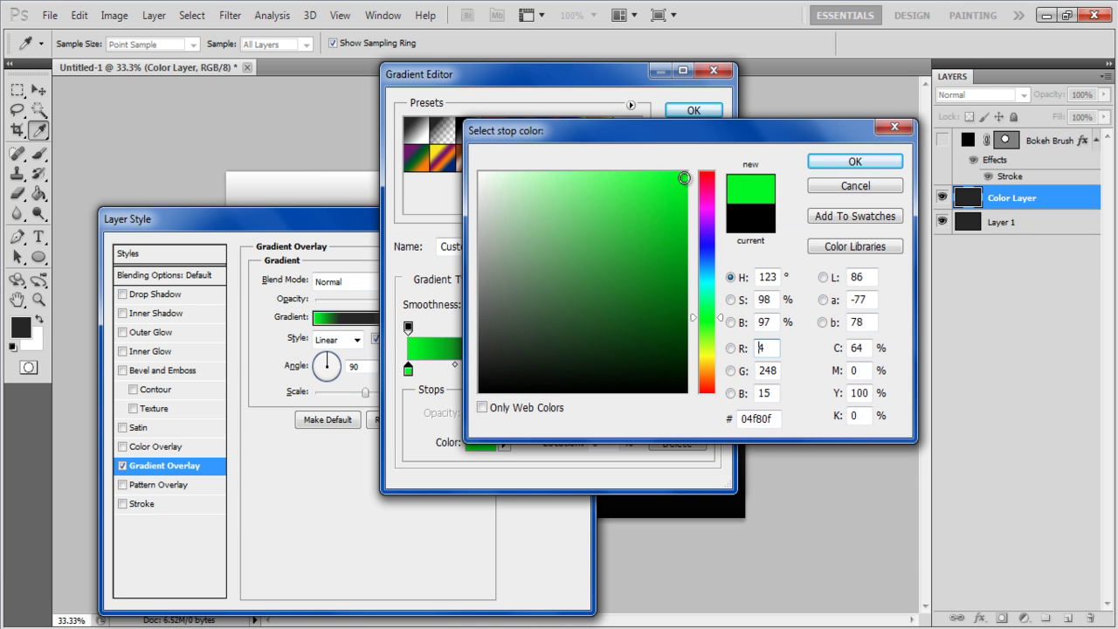
pyautogui.click(830, 165)
pyautogui.doubleClick(499, 370)
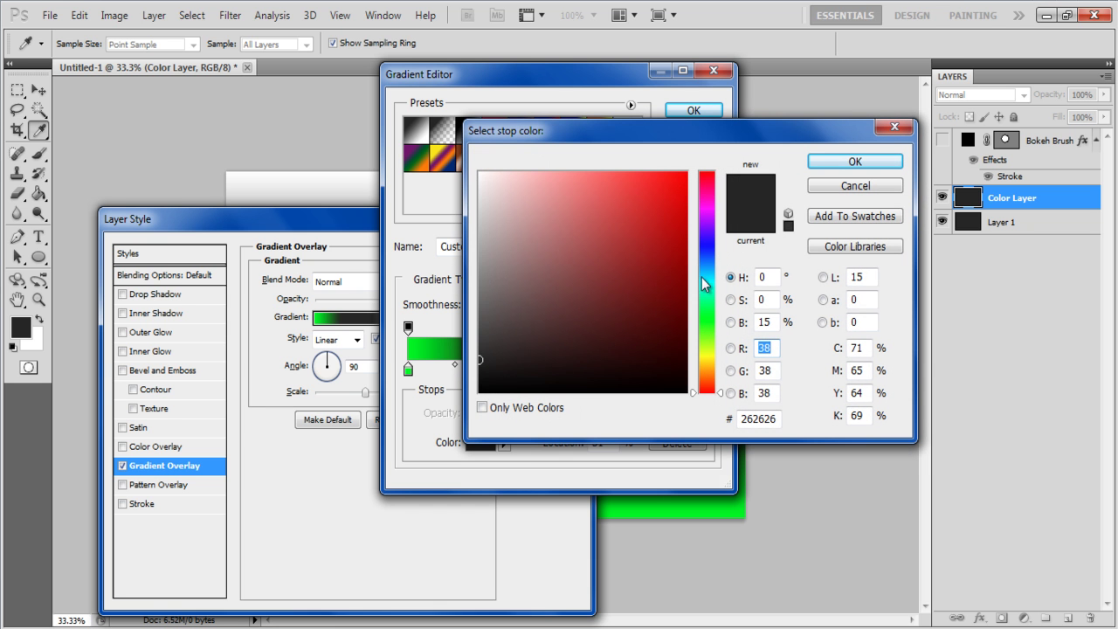
pyautogui.click(708, 280)
pyautogui.click(684, 178)
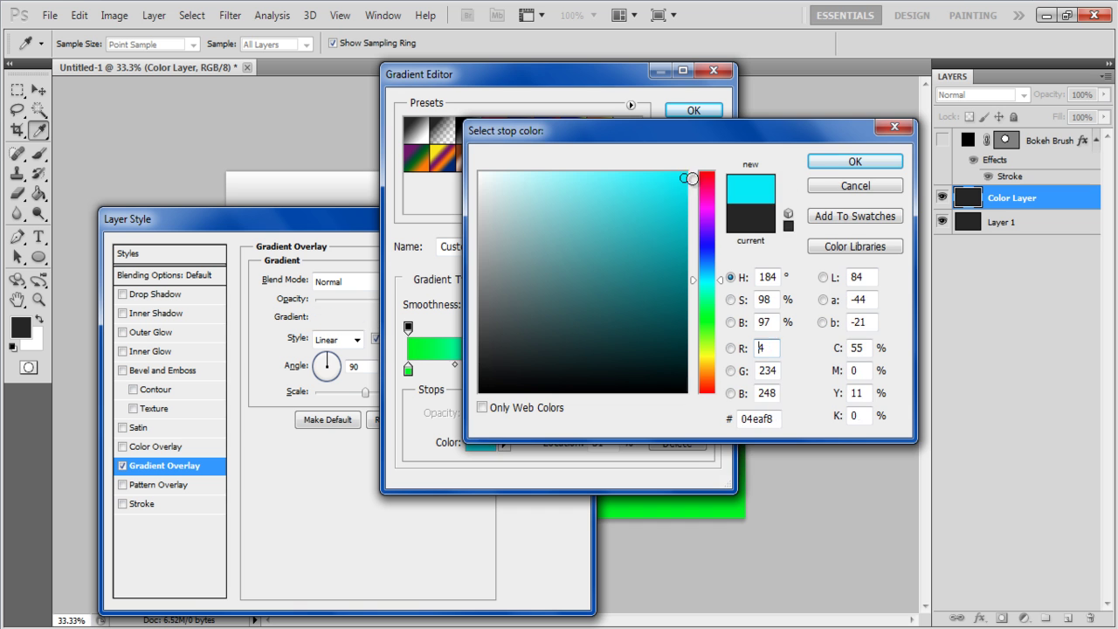
pyautogui.click(855, 161)
# - Make the 66% stop bright magenta and the end stop red fd0617, then accept the gradient
pyautogui.click(606, 370)
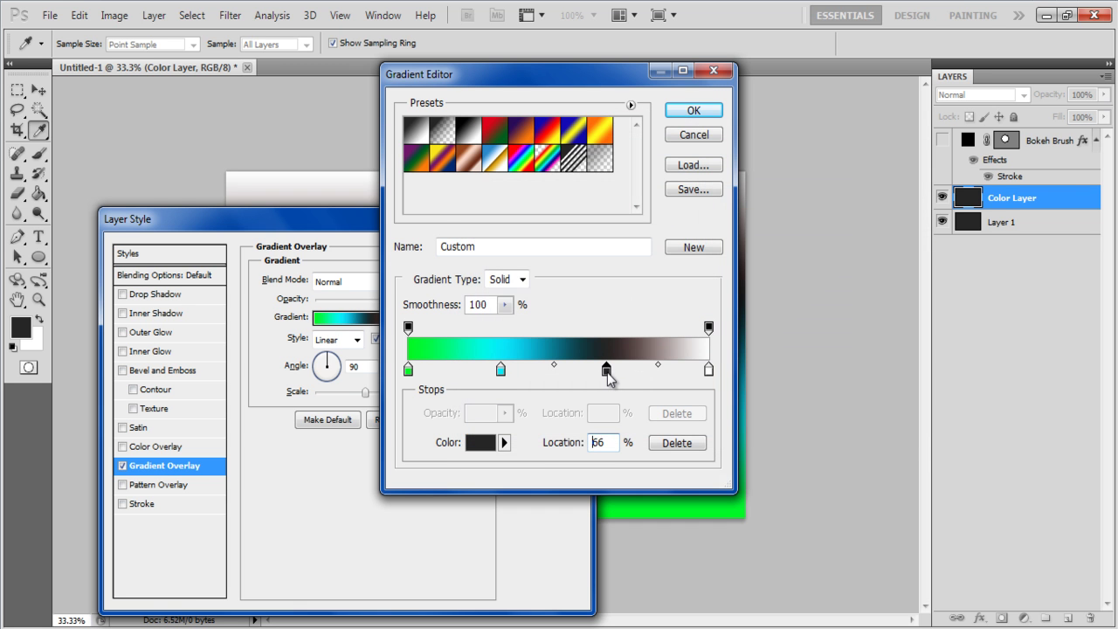
pyautogui.doubleClick(606, 370)
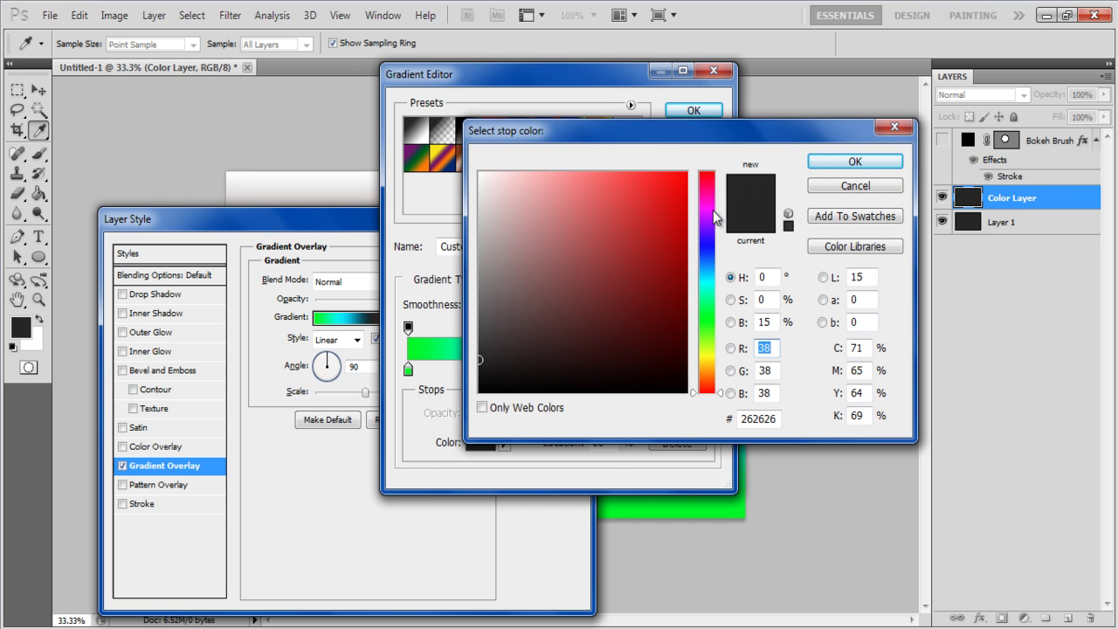
pyautogui.click(712, 212)
pyautogui.click(684, 177)
pyautogui.click(834, 162)
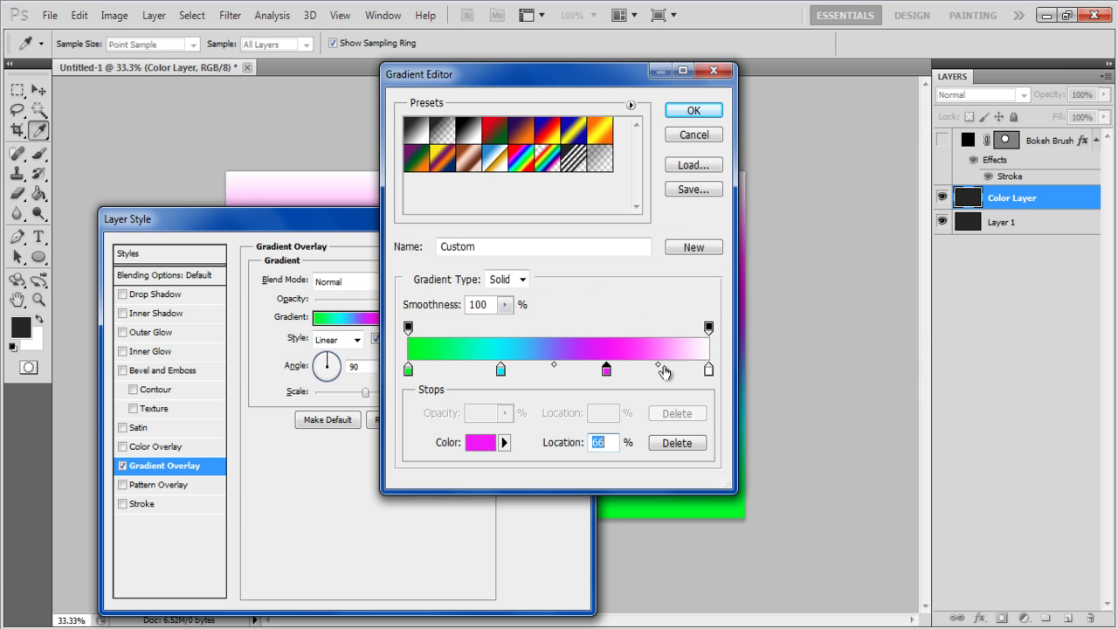
pyautogui.click(709, 369)
pyautogui.doubleClick(709, 370)
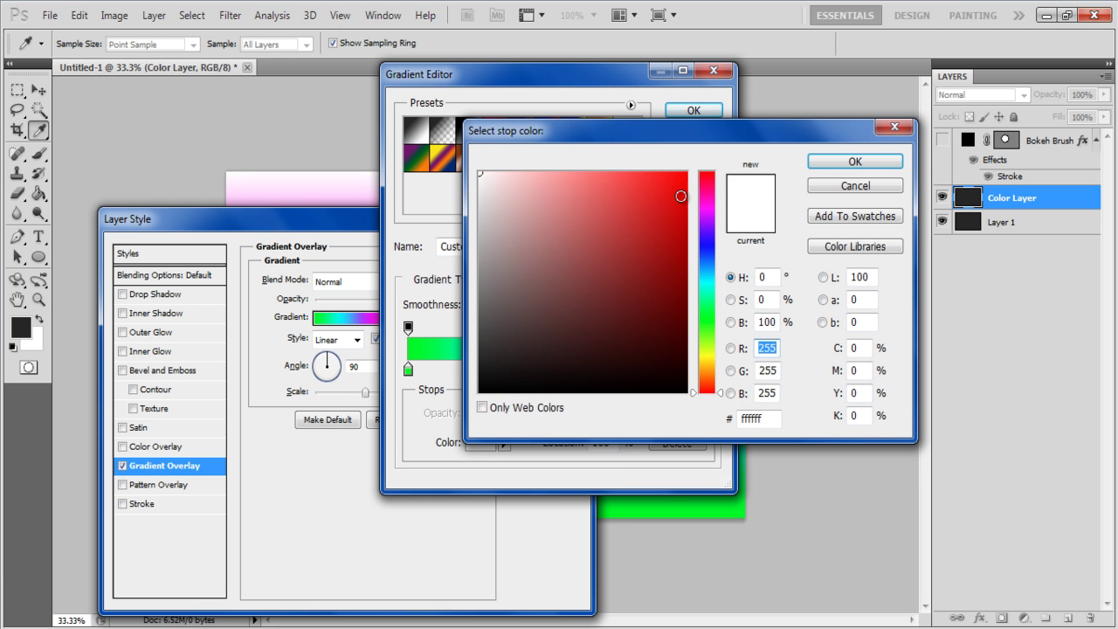
pyautogui.click(710, 175)
pyautogui.click(683, 174)
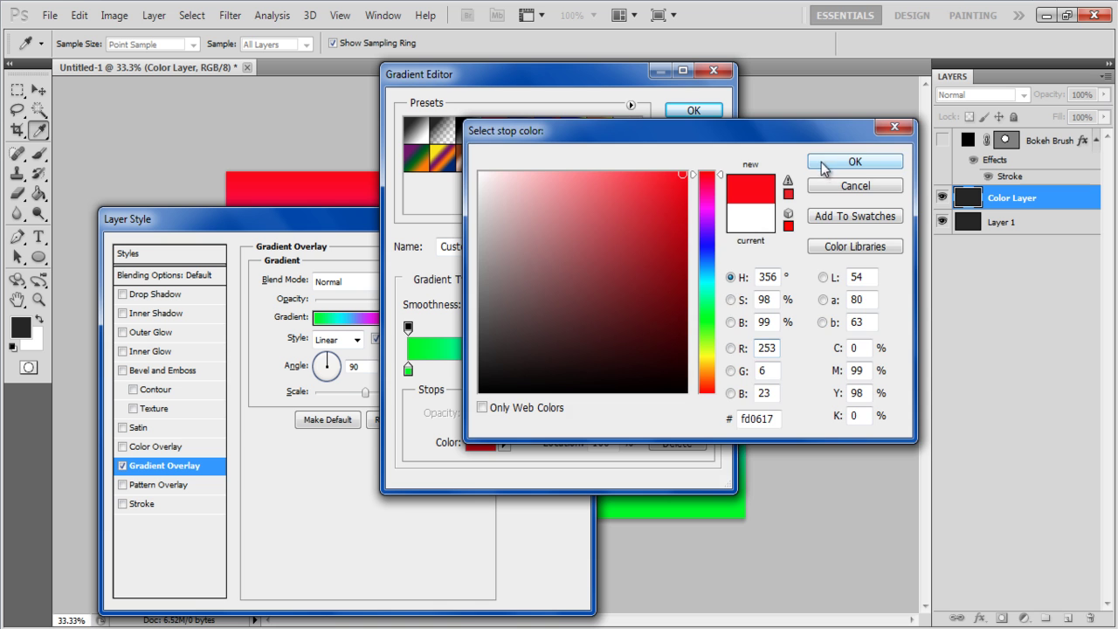
pyautogui.click(822, 166)
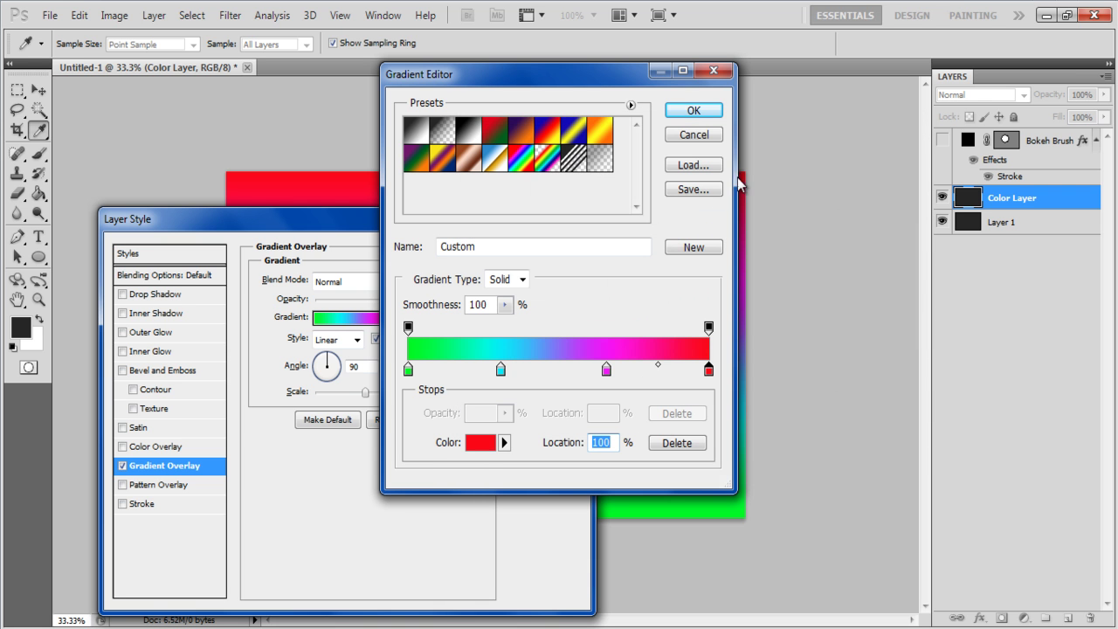
pyautogui.click(695, 111)
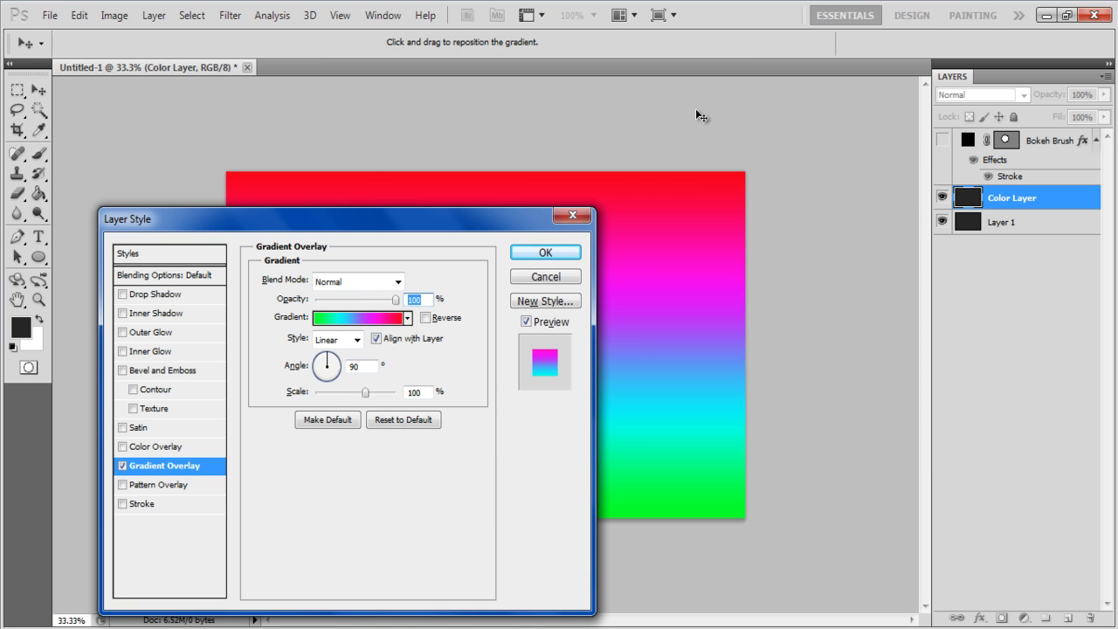
# - Set the gradient overlay to Overlay blend mode at 45% opacity and apply the style
pyautogui.click(373, 282)
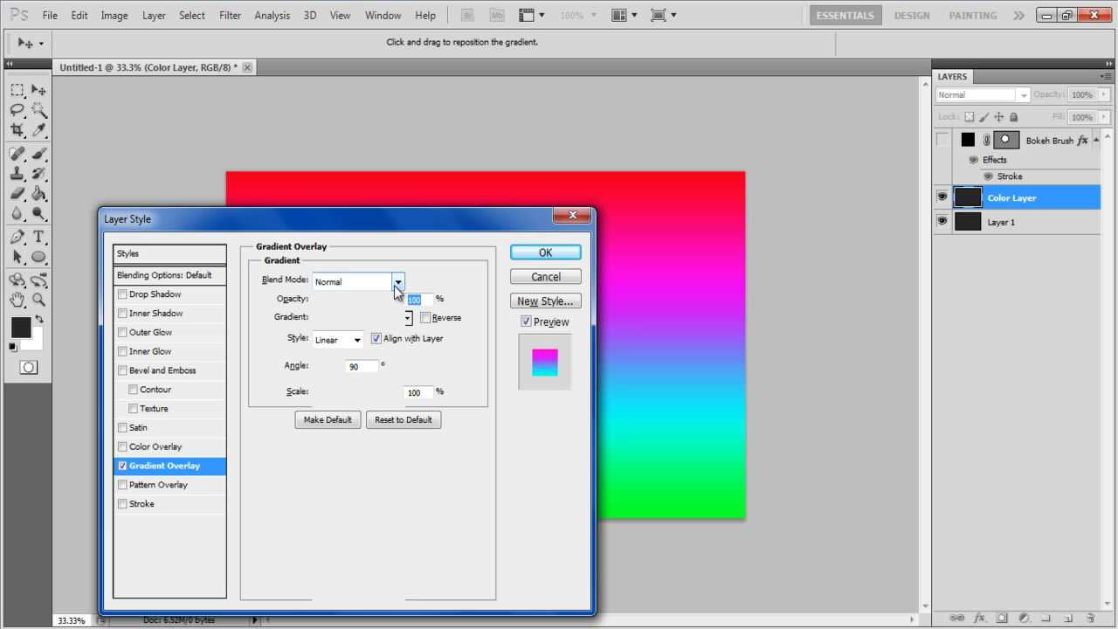
pyautogui.click(385, 217)
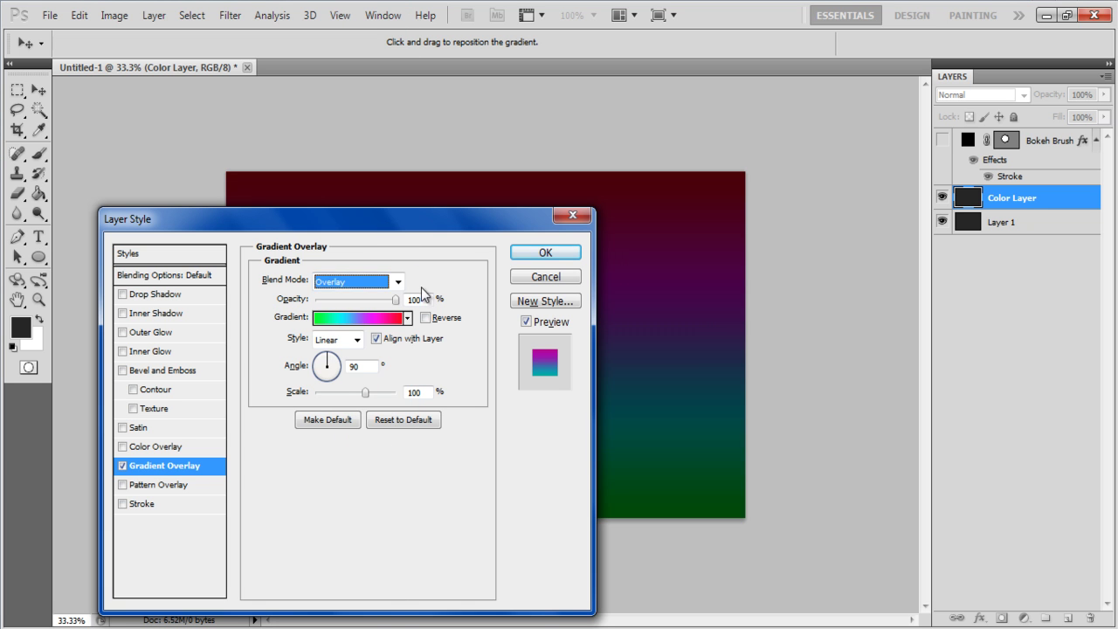
pyautogui.write('45')
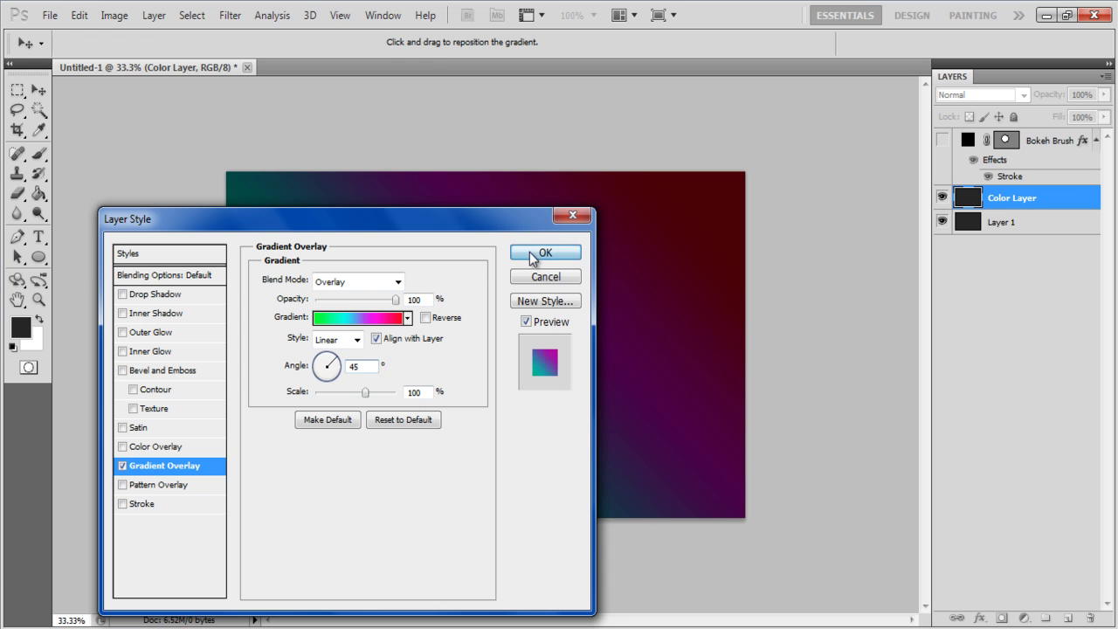
pyautogui.click(540, 253)
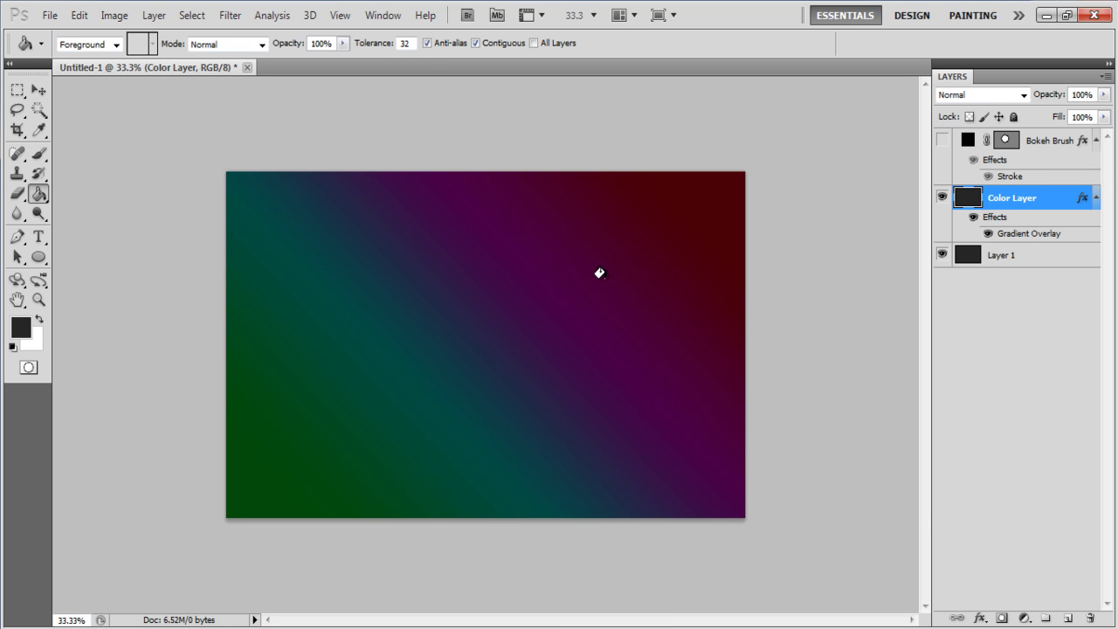
# - Create a layer group above Color Layer named Bokeh Effect
pyautogui.click(1046, 620)
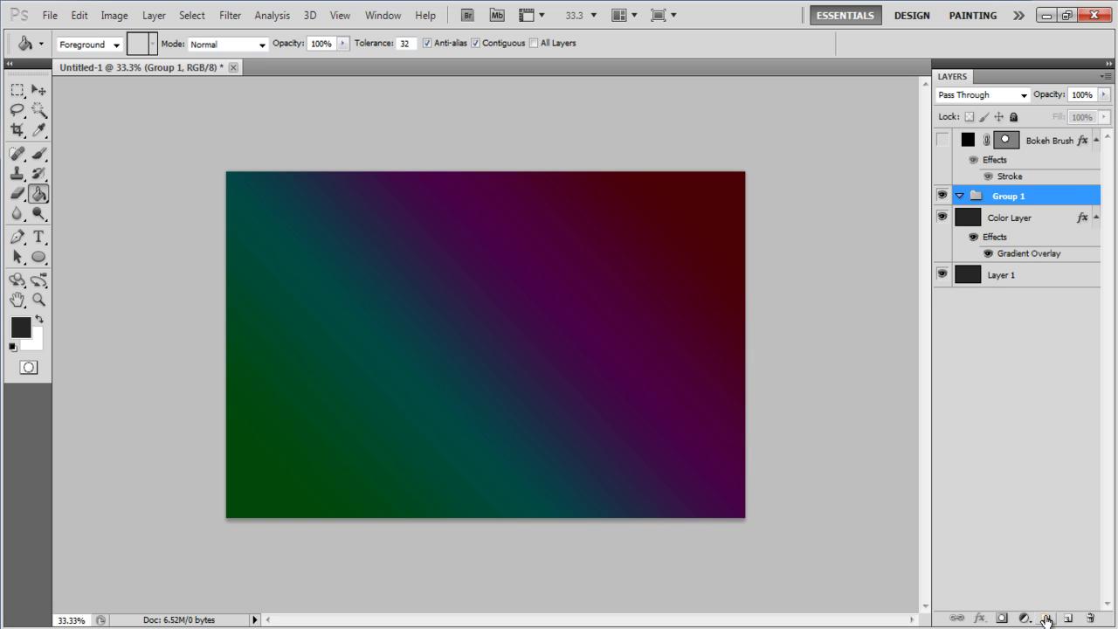
pyautogui.doubleClick(1013, 196)
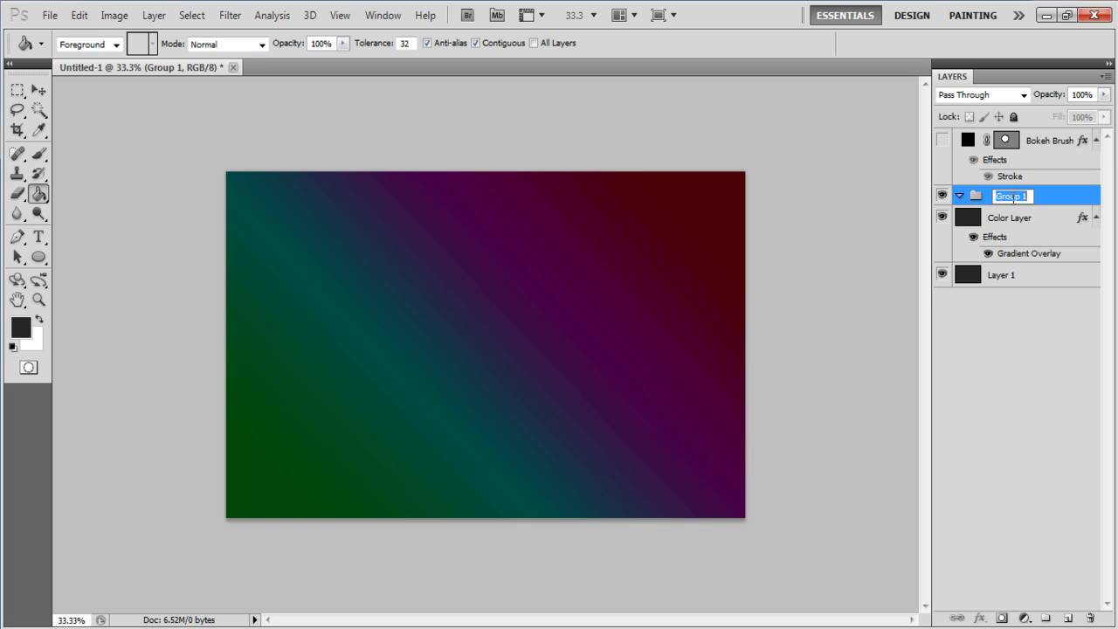
pyautogui.write('Bokeh Effect')
pyautogui.press('Return')
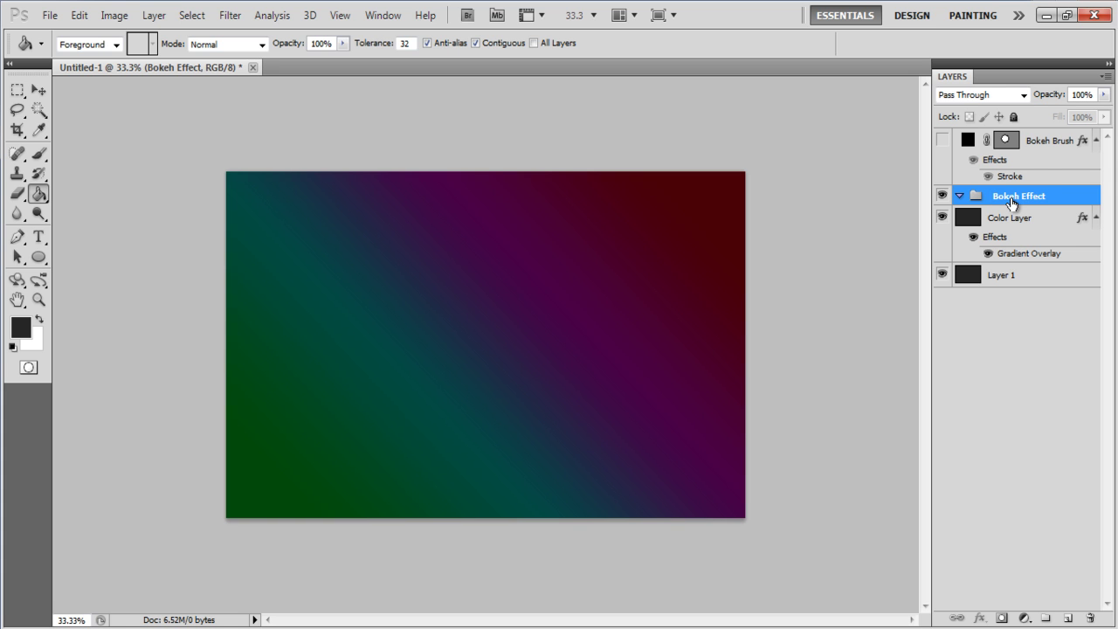
# - Add a new layer inside the group named Lower Part
pyautogui.click(1067, 618)
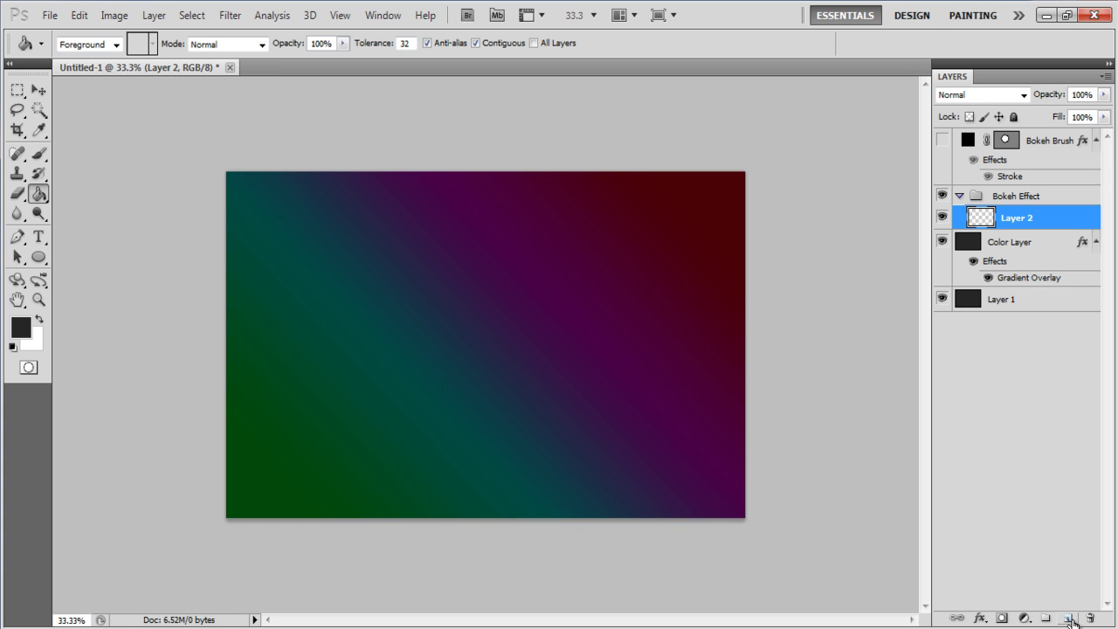
pyautogui.doubleClick(1016, 219)
pyautogui.write('Lower Part')
pyautogui.press('Return')
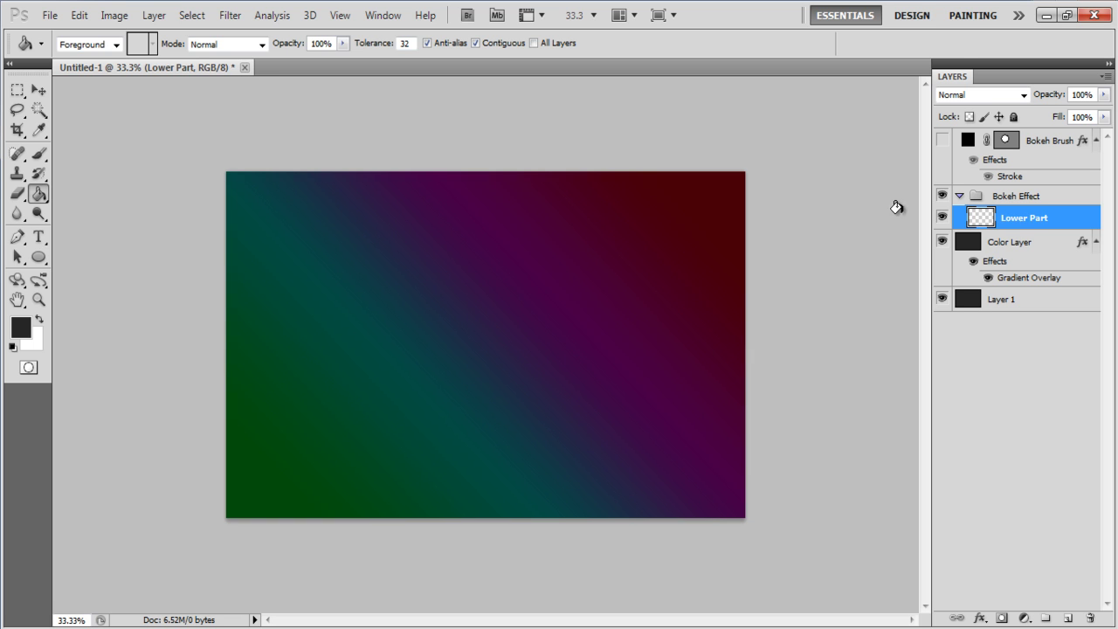
pyautogui.click(41, 159)
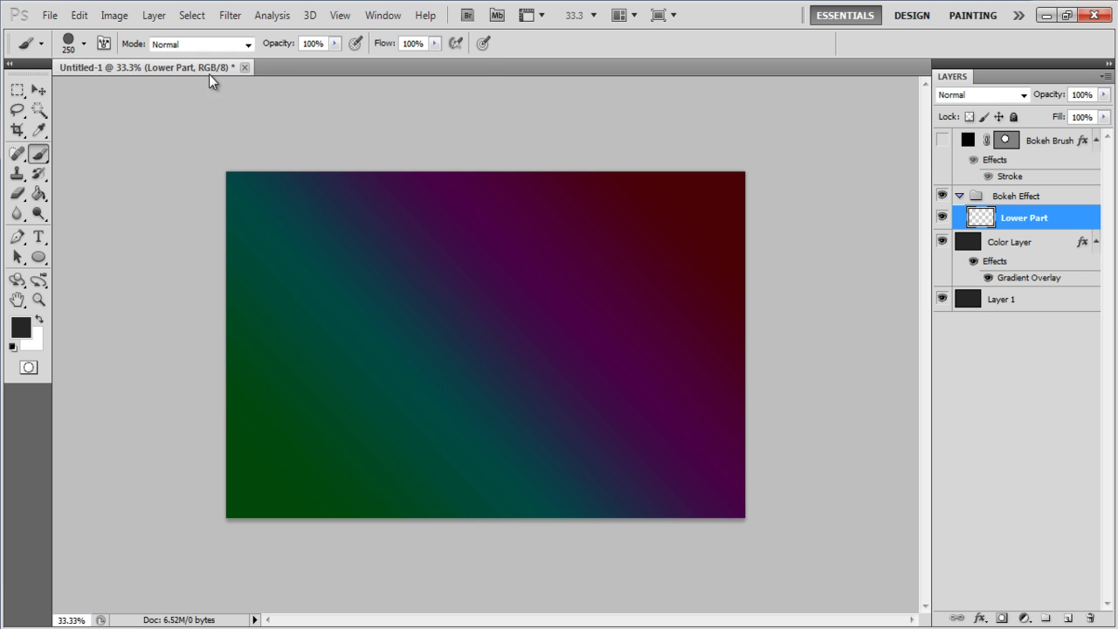
# - In the Brush Settings panel, set spacing to 200% and enable Shape Dynamics with 50% minimum diameter
pyautogui.click(377, 17)
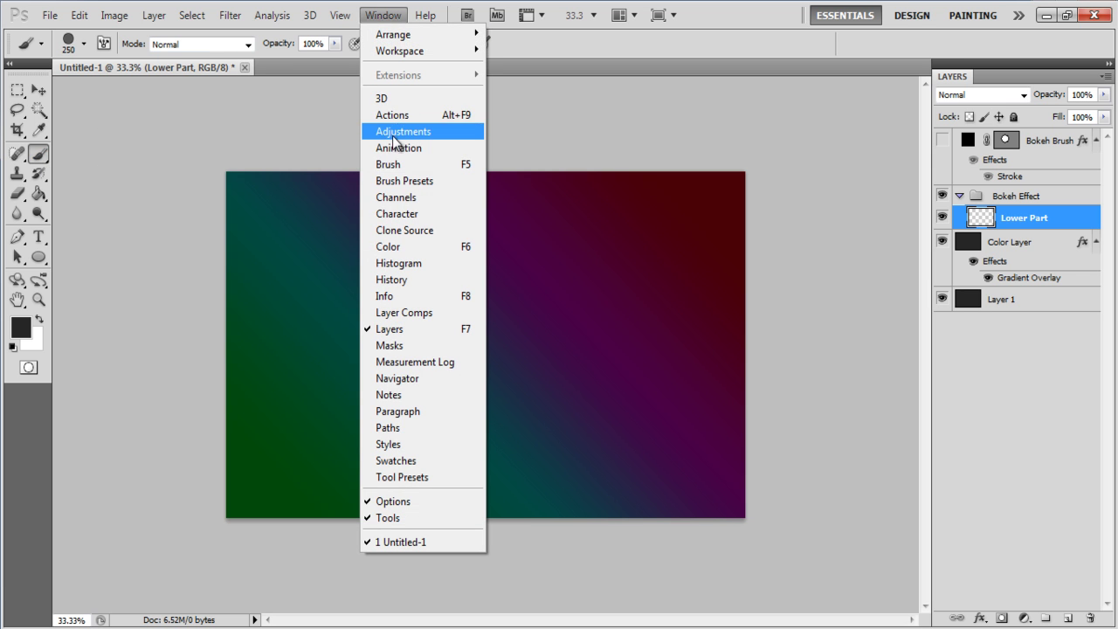
pyautogui.click(394, 165)
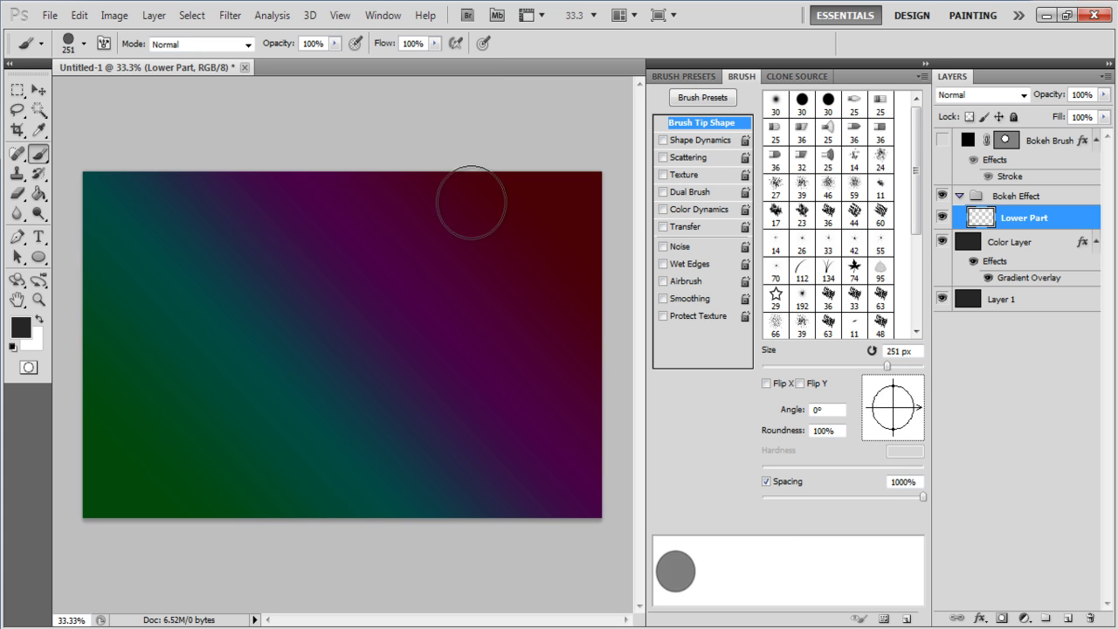
pyautogui.click(891, 481)
pyautogui.write('200')
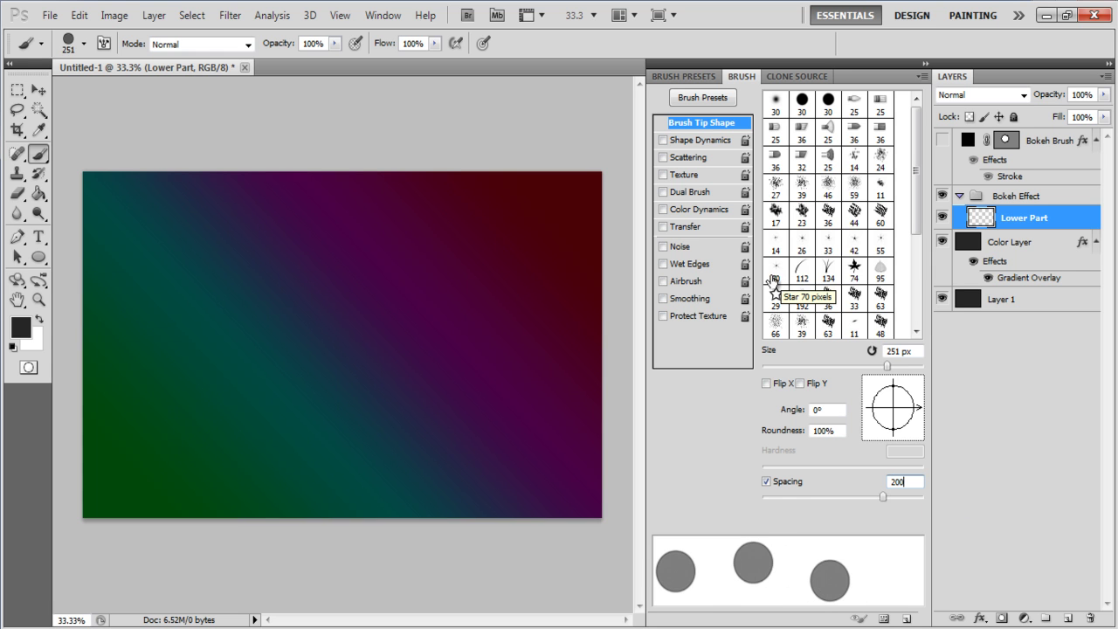
pyautogui.click(711, 143)
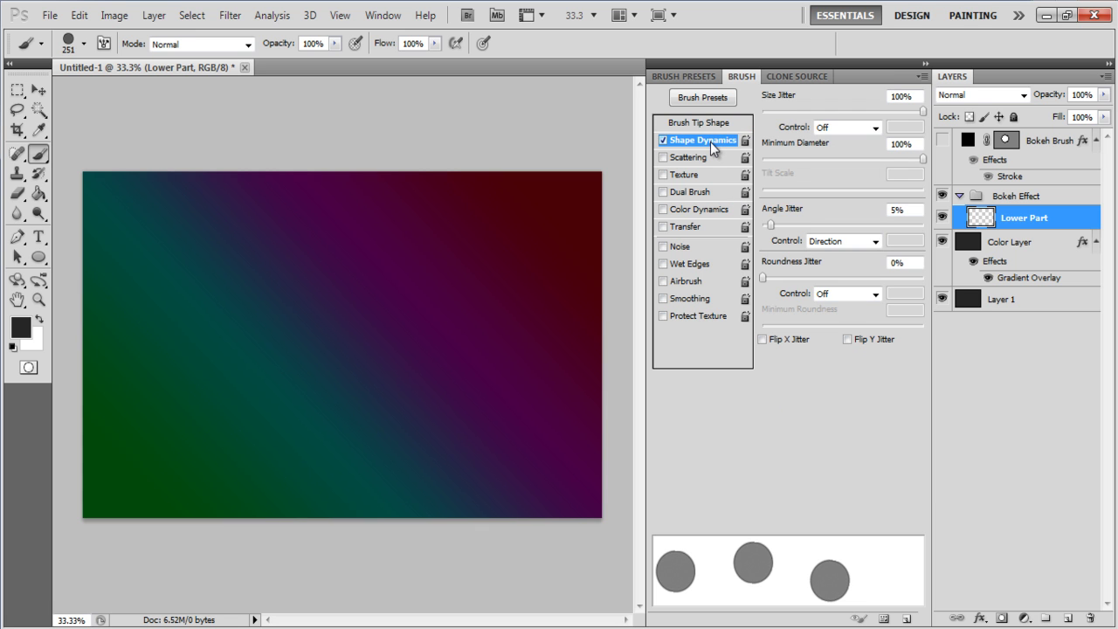
pyautogui.click(901, 97)
pyautogui.doubleClick(900, 143)
pyautogui.write('50')
pyautogui.press('Tab')
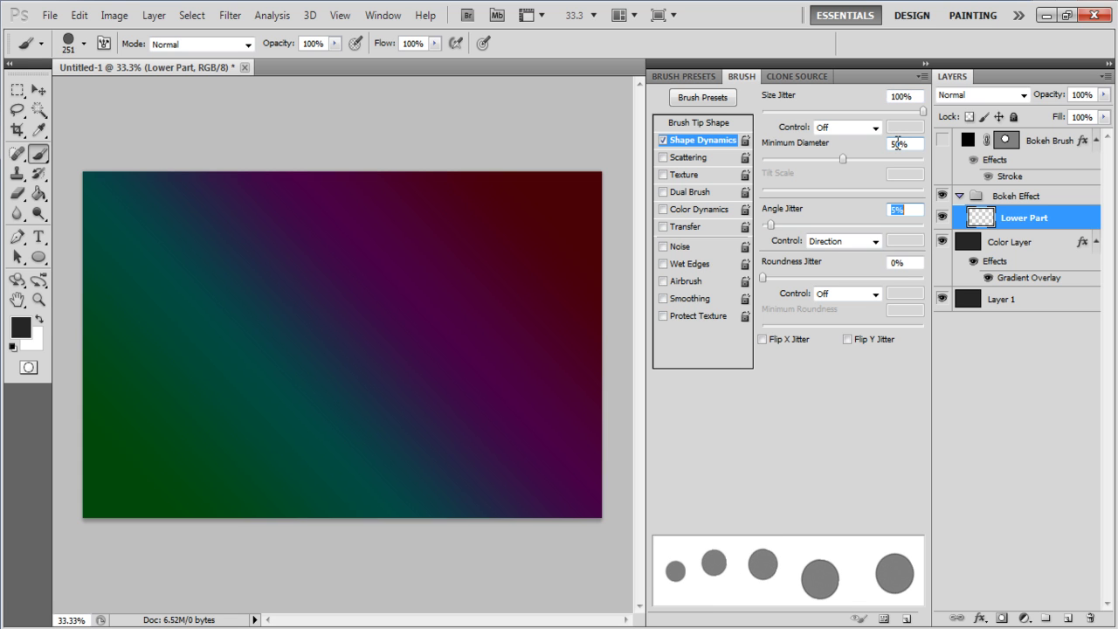
pyautogui.press('Return')
# - Enable Scattering for the brush with a count of 5
pyautogui.click(691, 158)
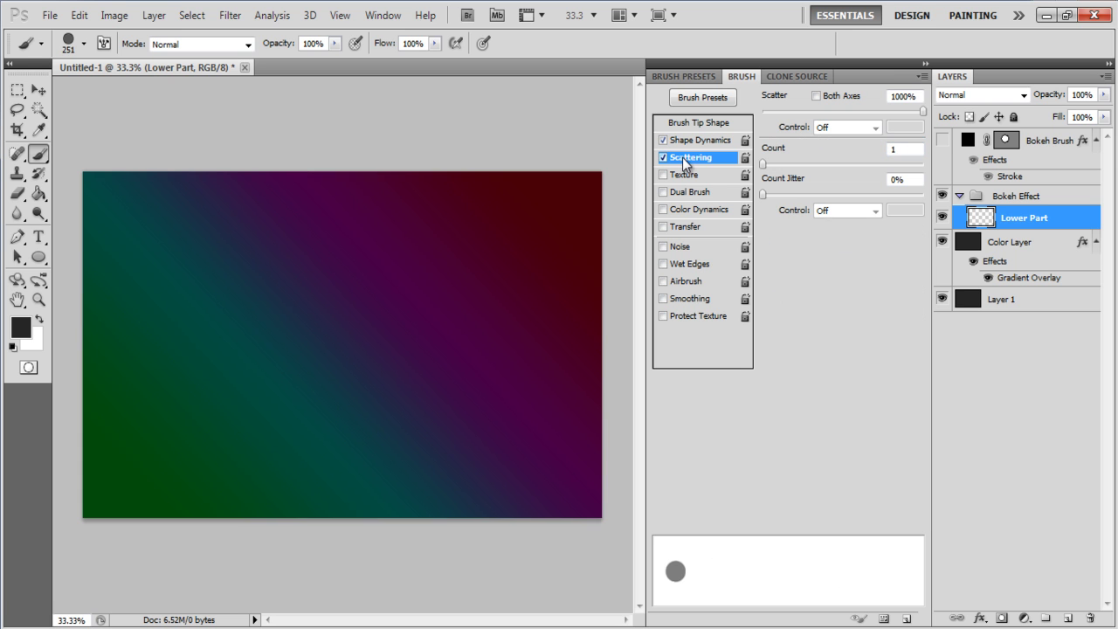
pyautogui.doubleClick(903, 97)
pyautogui.doubleClick(904, 149)
pyautogui.write('5')
pyautogui.press('Tab')
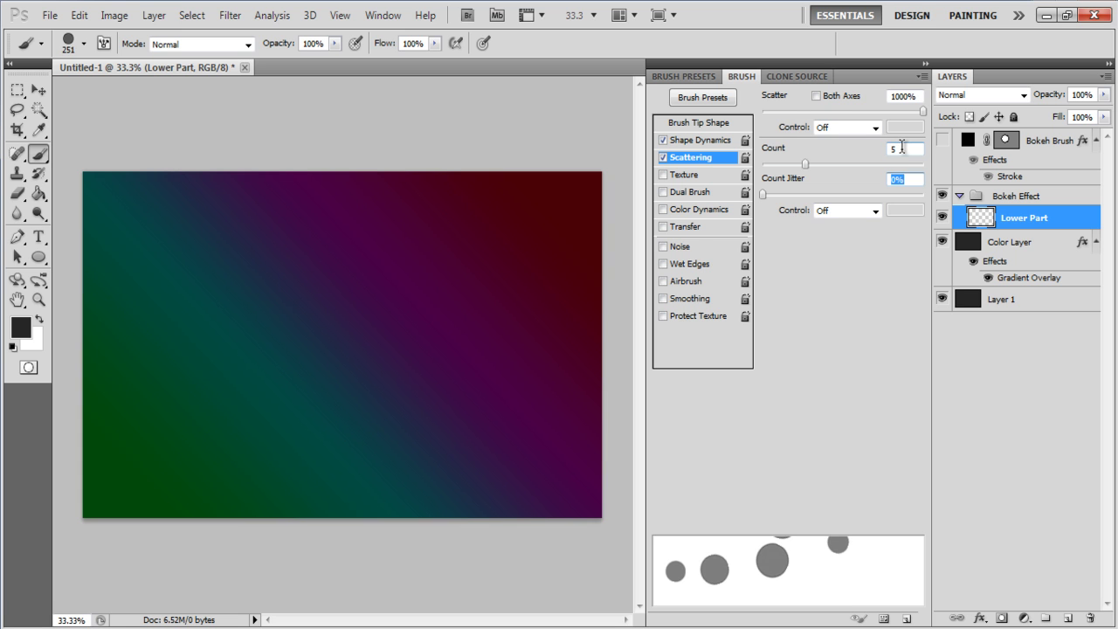
# - Enable Transfer with 50% opacity jitter and 50% flow jitter, then close the brush panel group
pyautogui.click(693, 228)
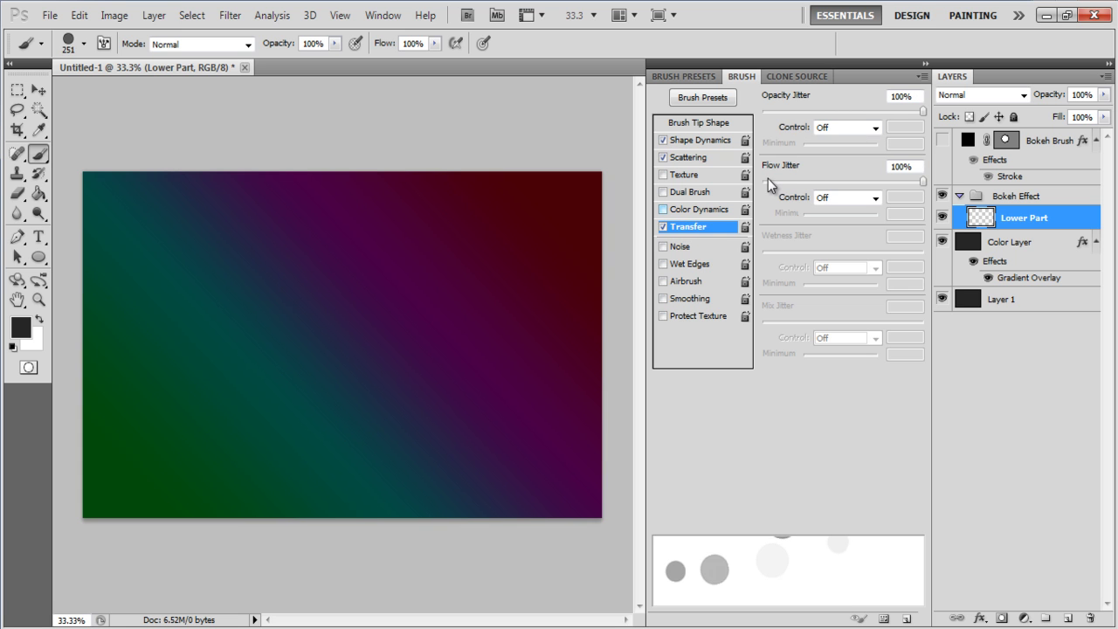
pyautogui.doubleClick(898, 97)
pyautogui.write('50')
pyautogui.press('Tab')
pyautogui.write('50')
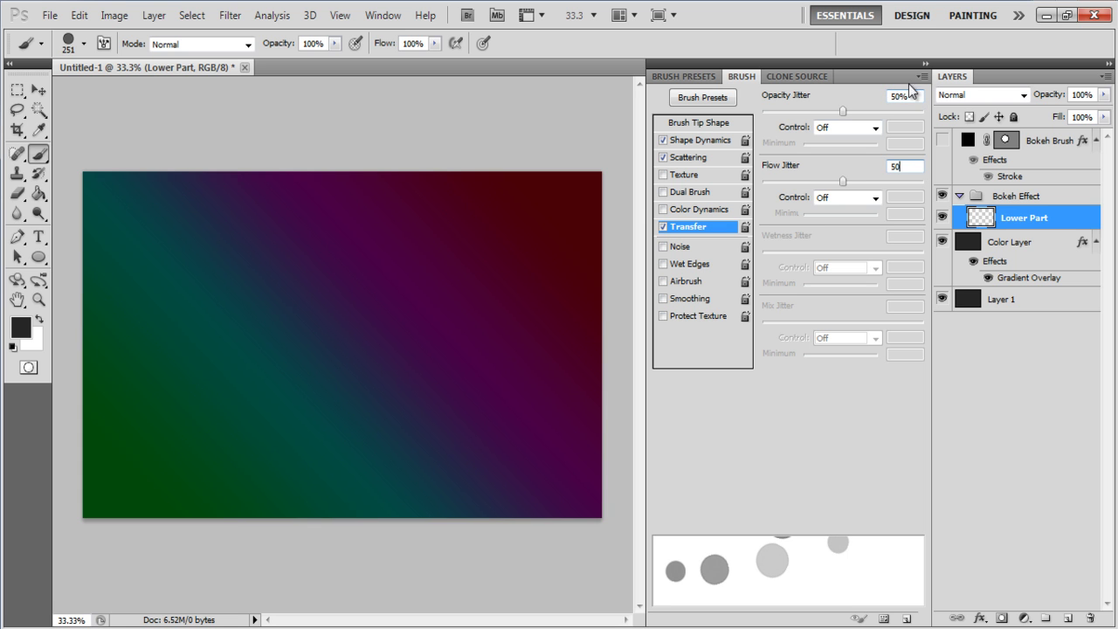
pyautogui.press('Tab')
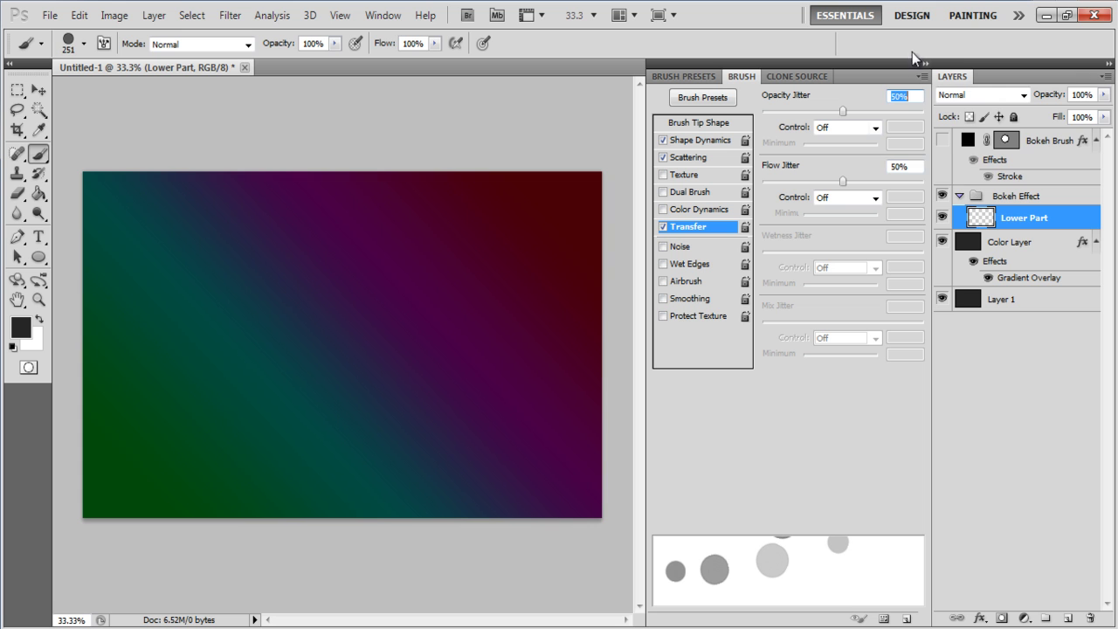
pyautogui.click(921, 77)
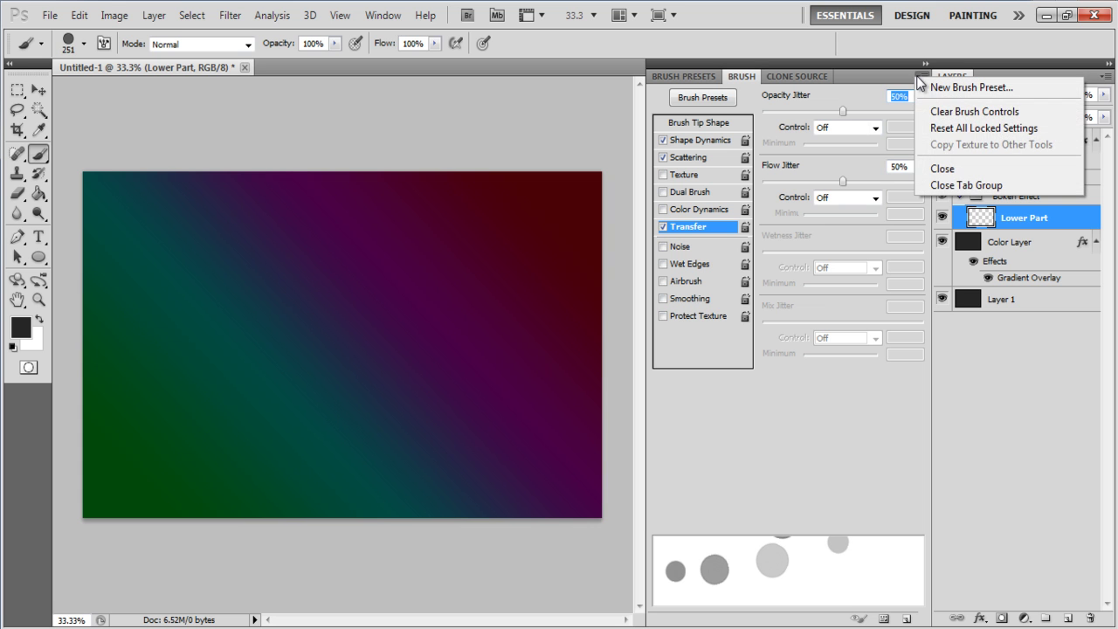
pyautogui.click(935, 185)
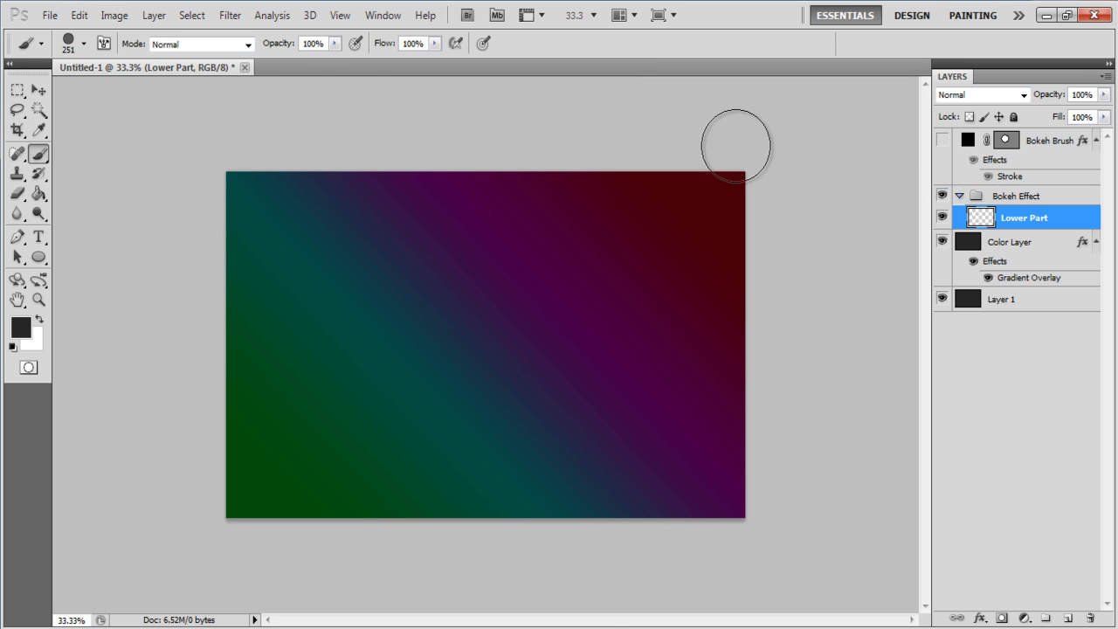
# - Set the brush size to 500 px and the foreground colour to near-white
pyautogui.click(84, 44)
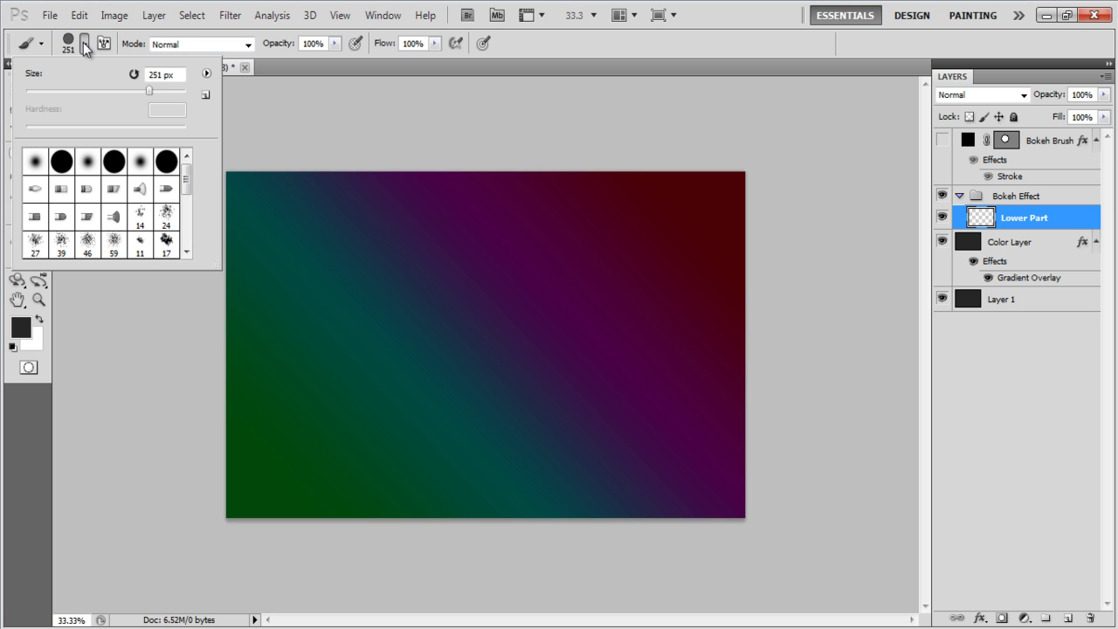
pyautogui.doubleClick(156, 76)
pyautogui.write('500')
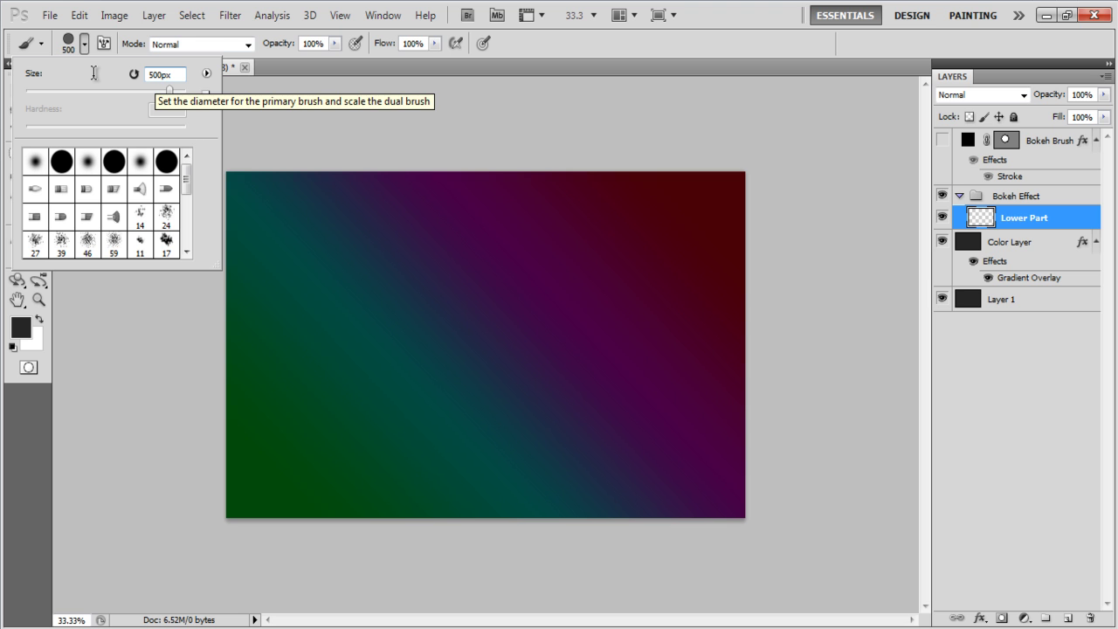
pyautogui.press('Return')
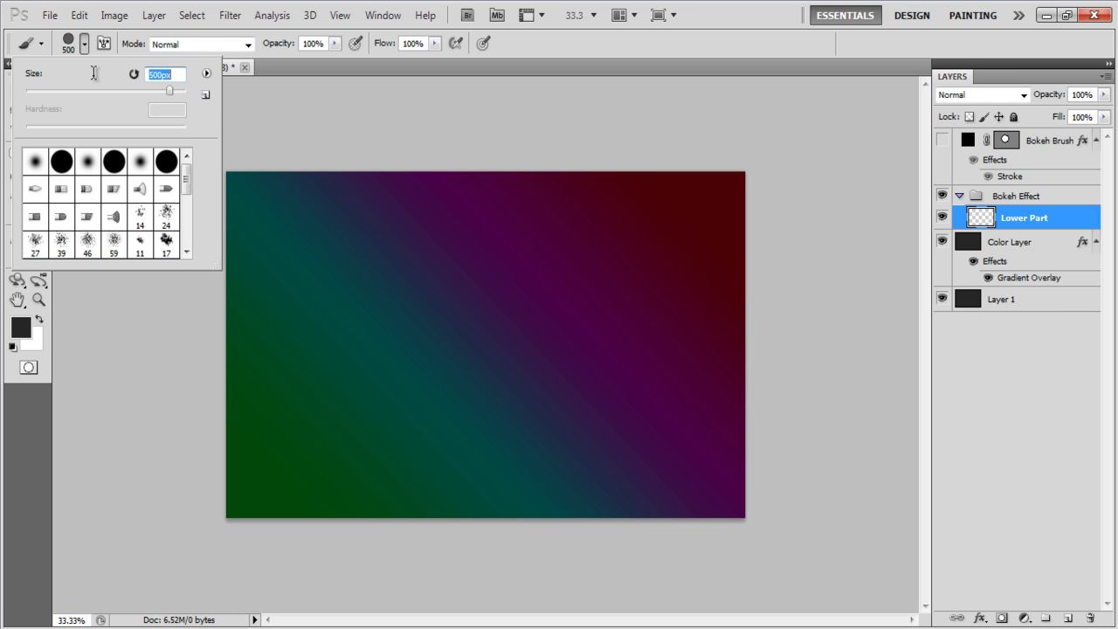
pyautogui.click(21, 326)
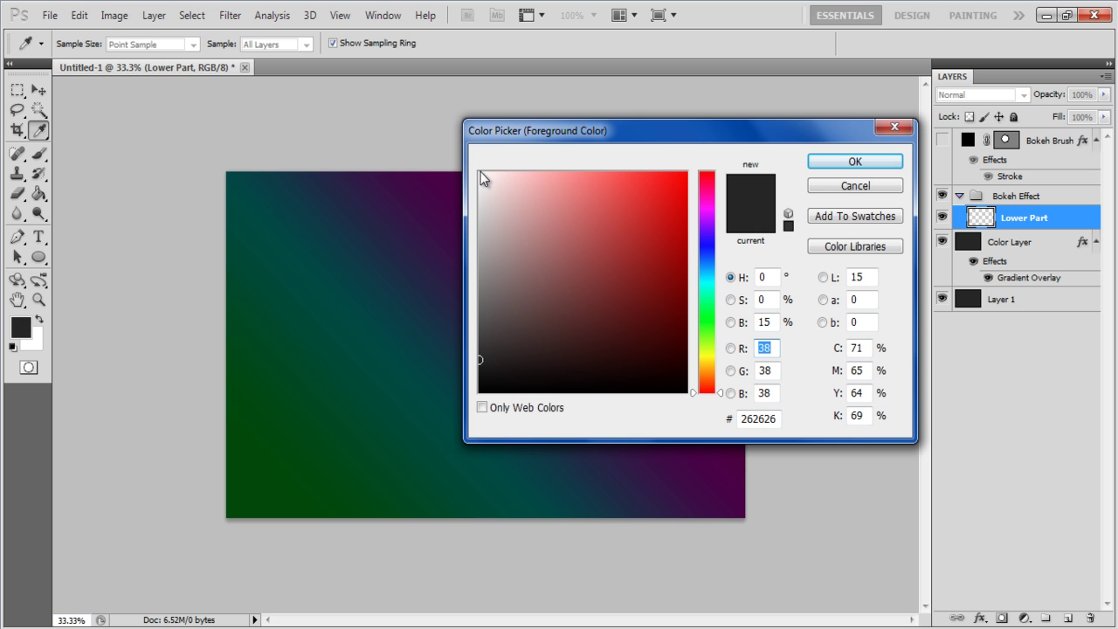
pyautogui.click(480, 171)
pyautogui.click(856, 164)
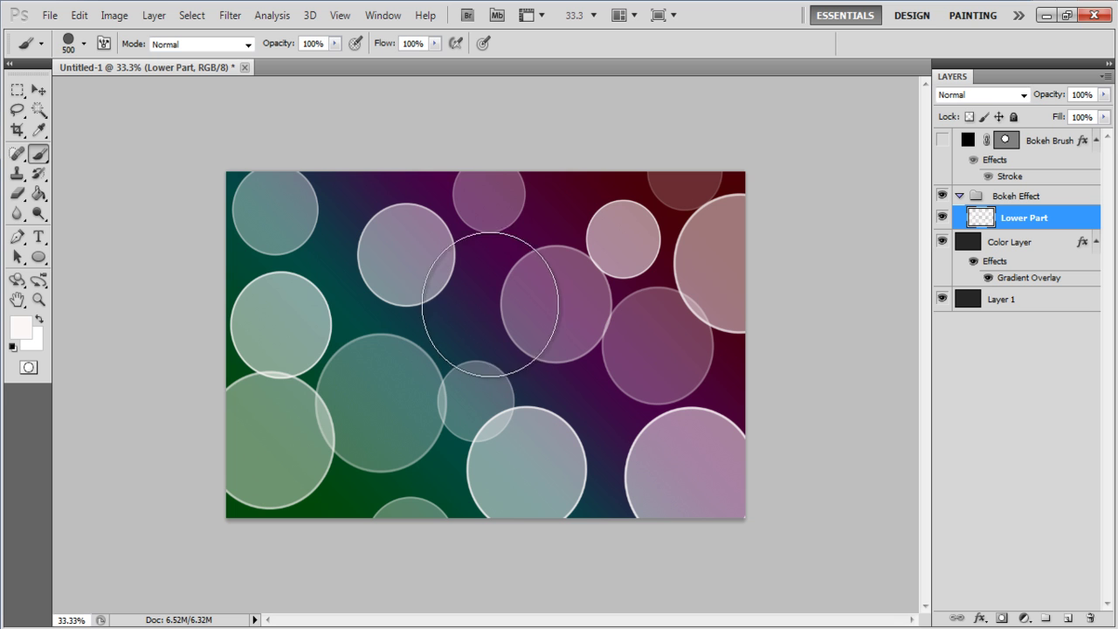
# - Soften the painted circles on Lower Part with a 20-pixel Gaussian Blur
pyautogui.click(227, 16)
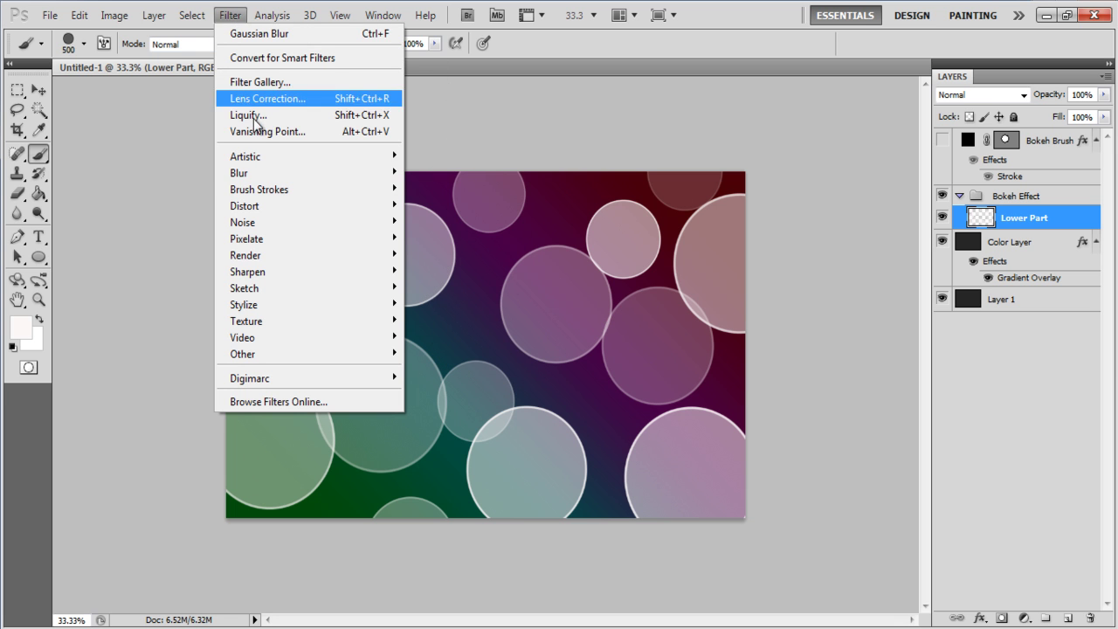
pyautogui.moveTo(295, 174)
pyautogui.click(444, 239)
pyautogui.write('20')
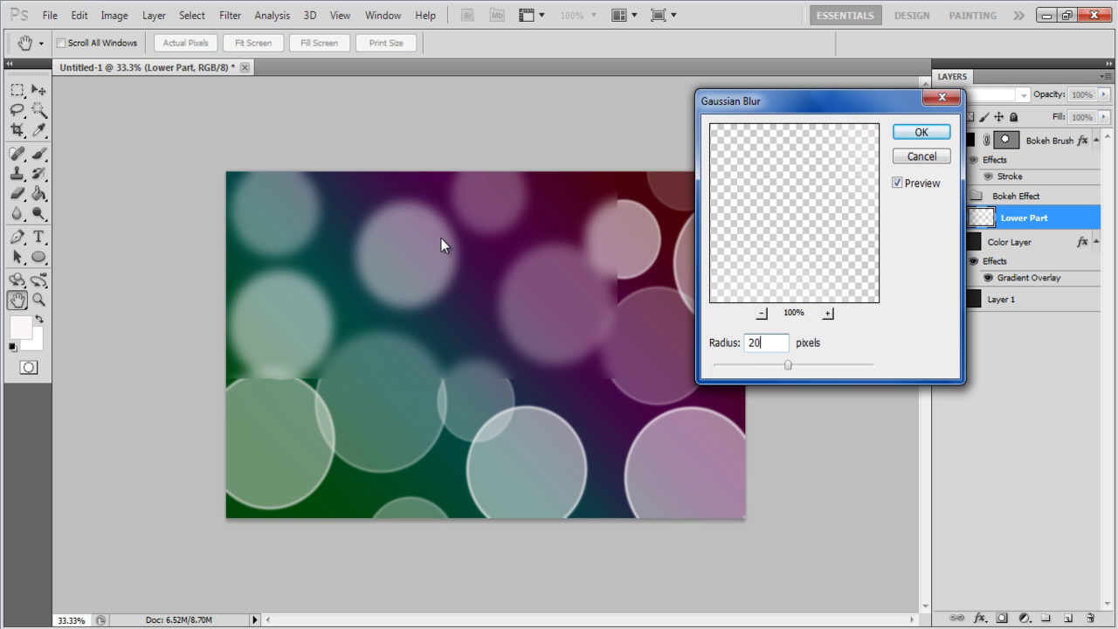
pyautogui.press('Return')
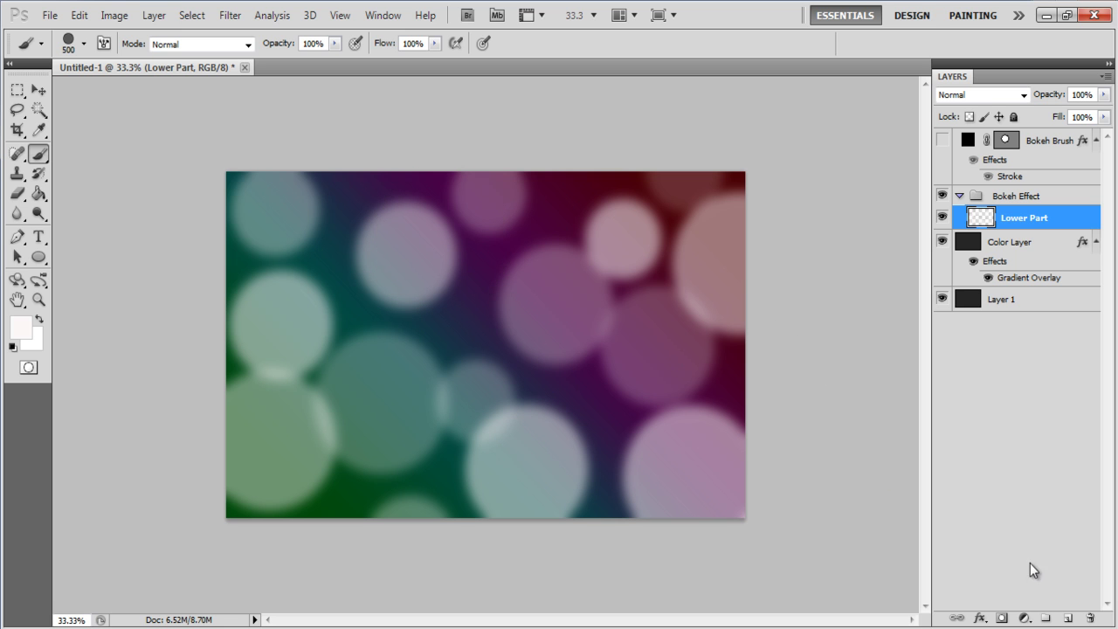
# - Add a new layer above Lower Part named Middle Part
pyautogui.click(1070, 620)
pyautogui.doubleClick(1027, 218)
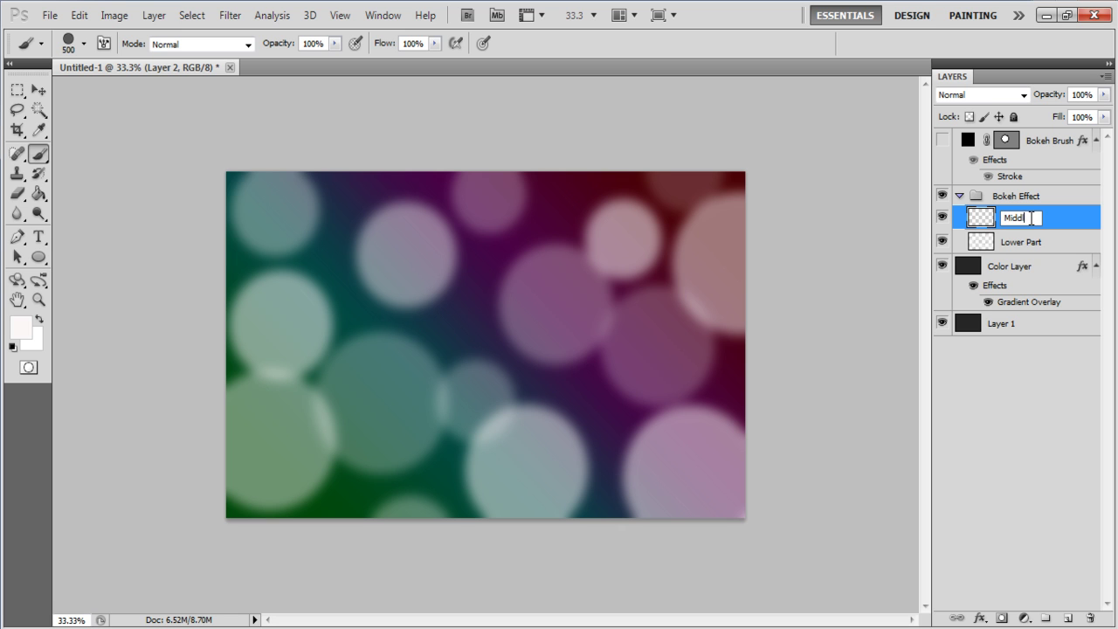
pyautogui.write('Middle Part')
pyautogui.press('Return')
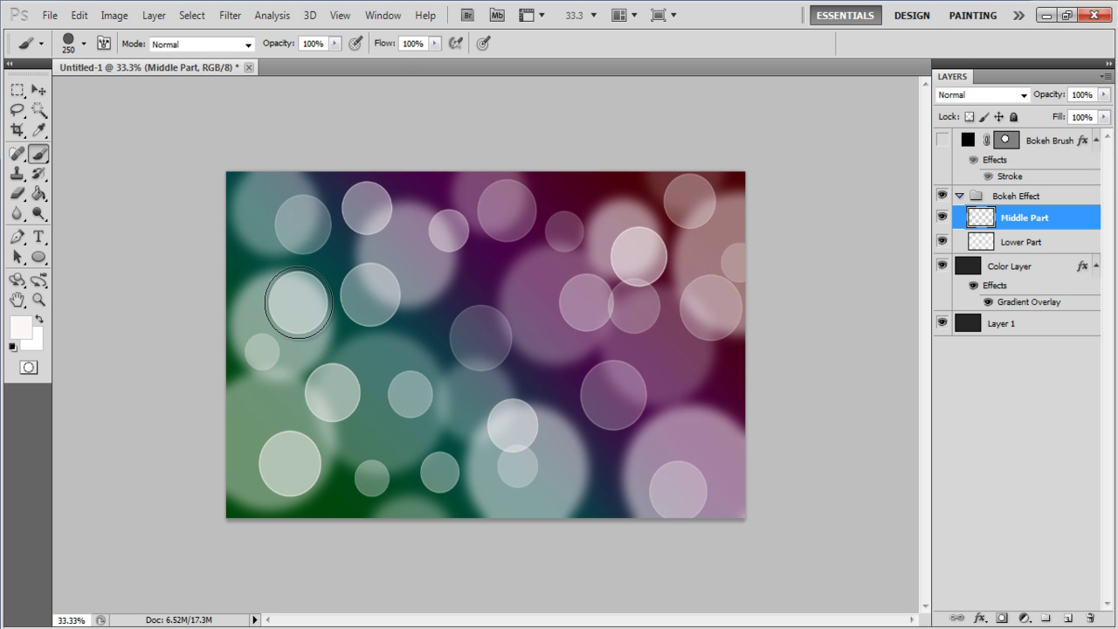
# - Soften the Middle Part circles with a 5-pixel Gaussian Blur
pyautogui.click(230, 15)
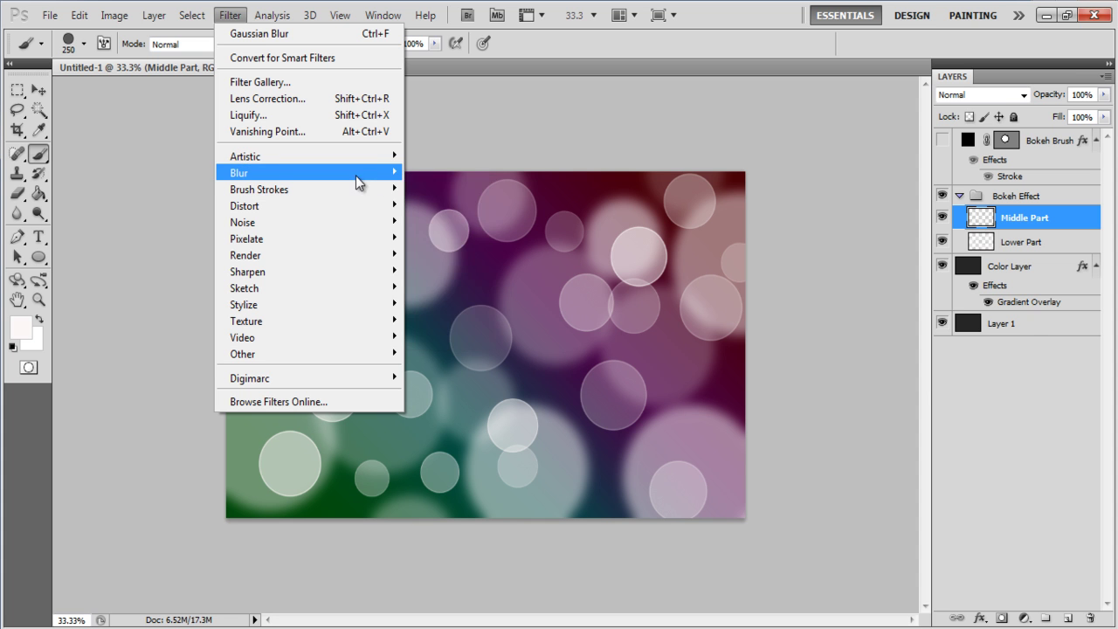
pyautogui.moveTo(356, 176)
pyautogui.click(461, 241)
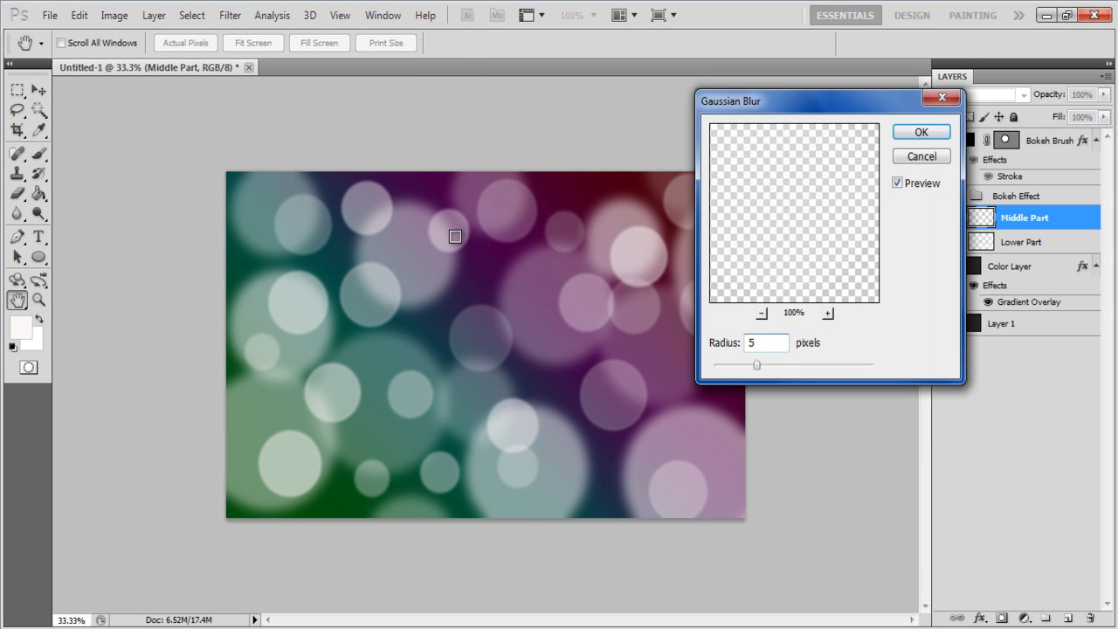
pyautogui.press('Escape')
pyautogui.press('b')
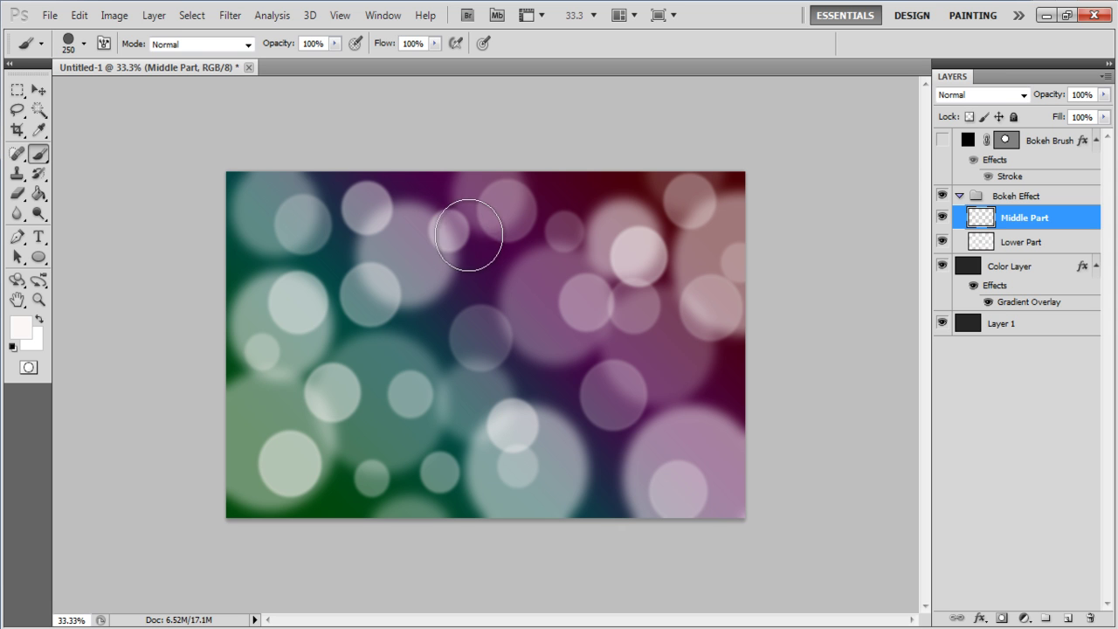
# - Switch Middle Part and then Lower Part to the Overlay blend mode
pyautogui.click(1027, 96)
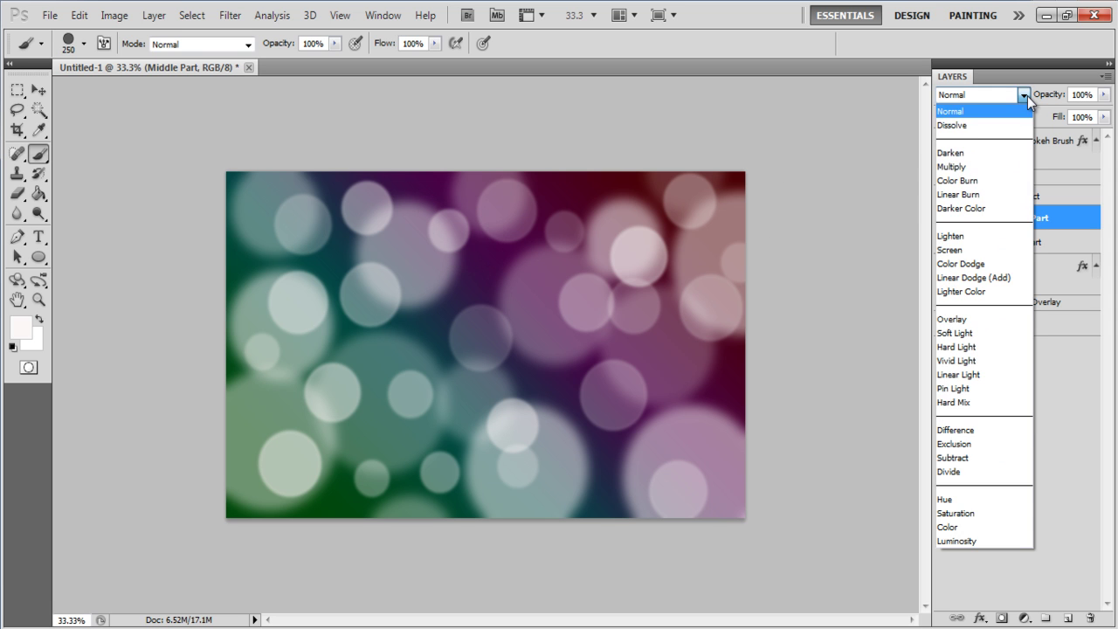
pyautogui.click(996, 318)
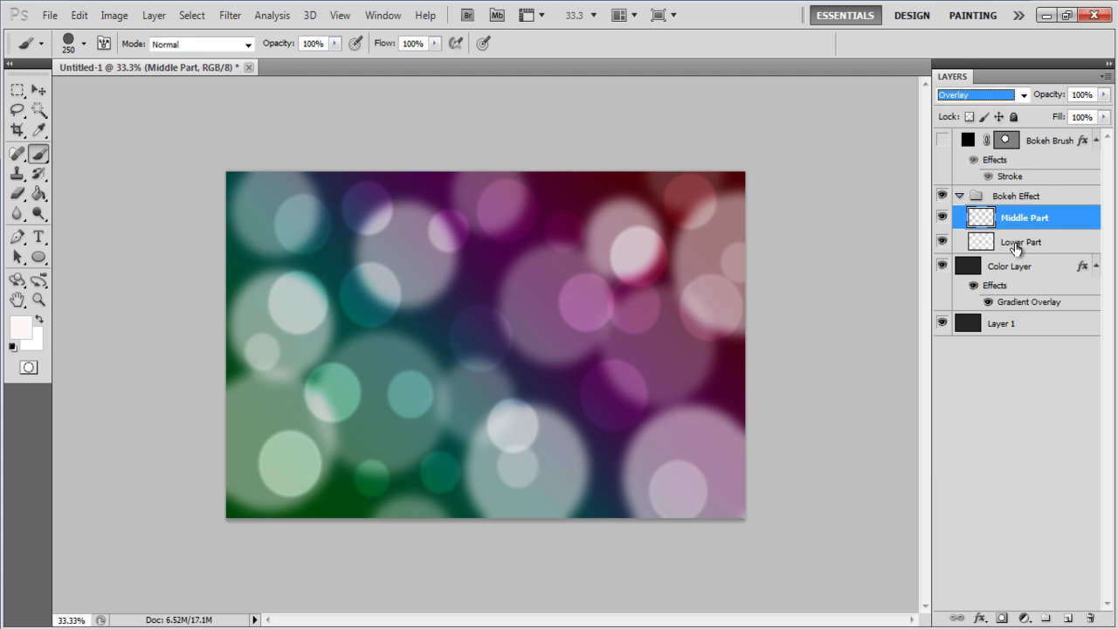
pyautogui.click(1018, 246)
pyautogui.click(1024, 95)
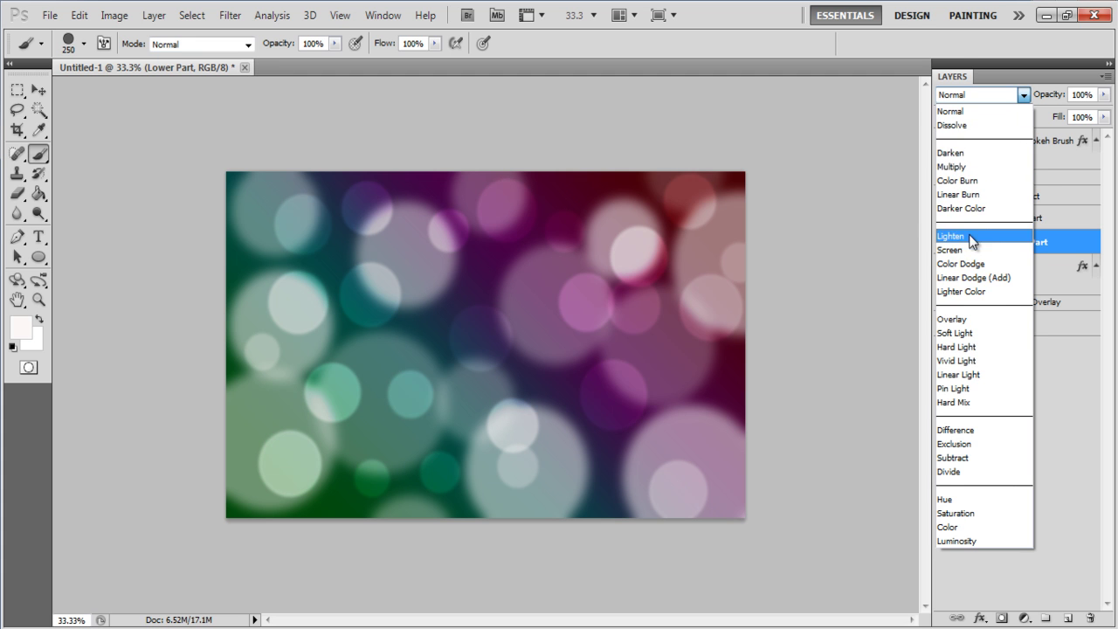
pyautogui.click(964, 319)
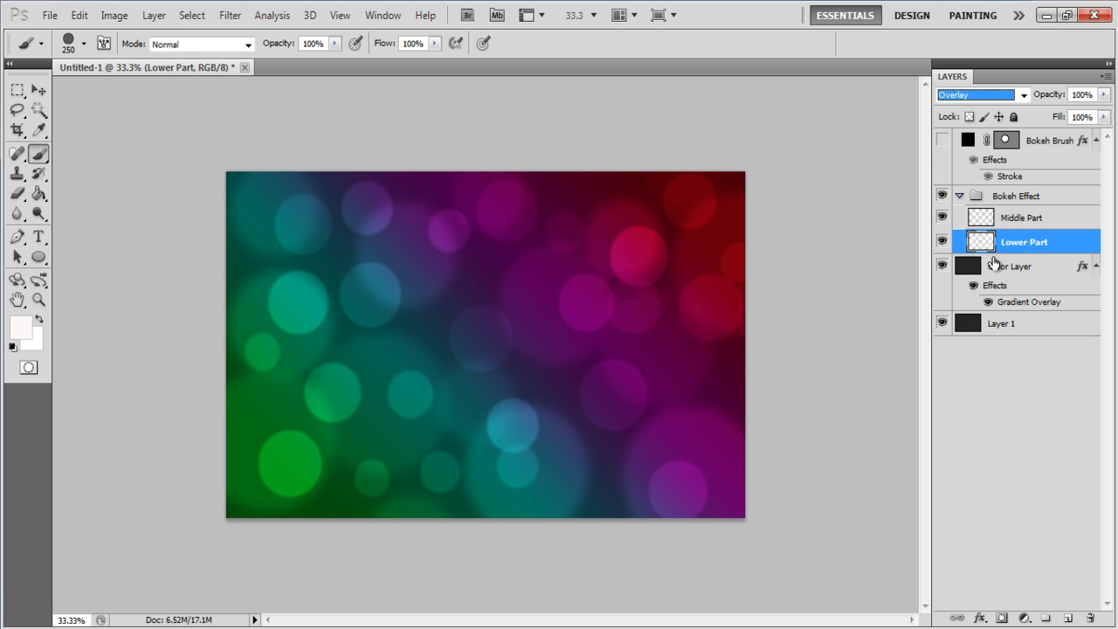